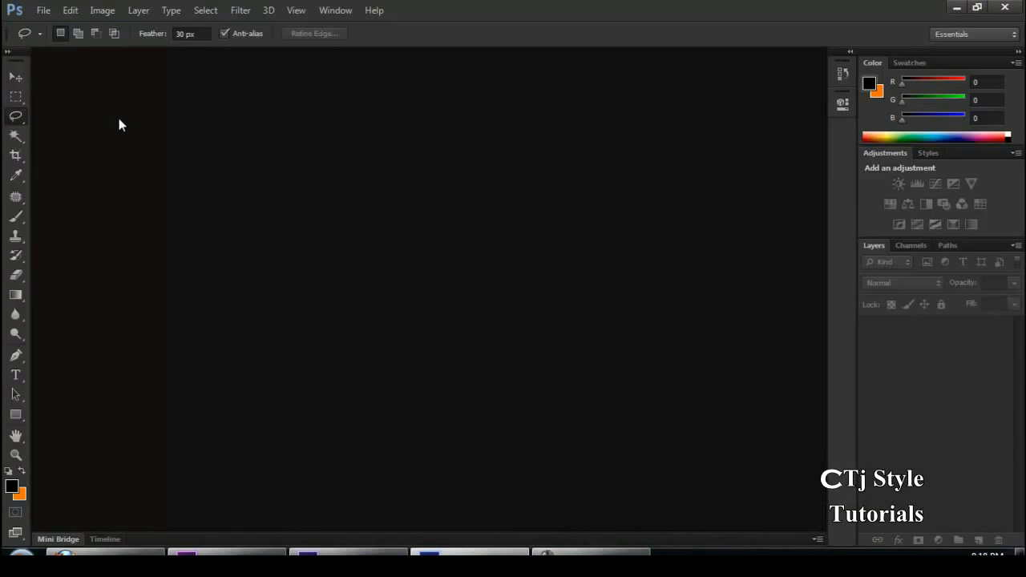
Open the images 550_11, 550_17, 550_27 and 550_53 from the food folder together
double_click(406, 275)
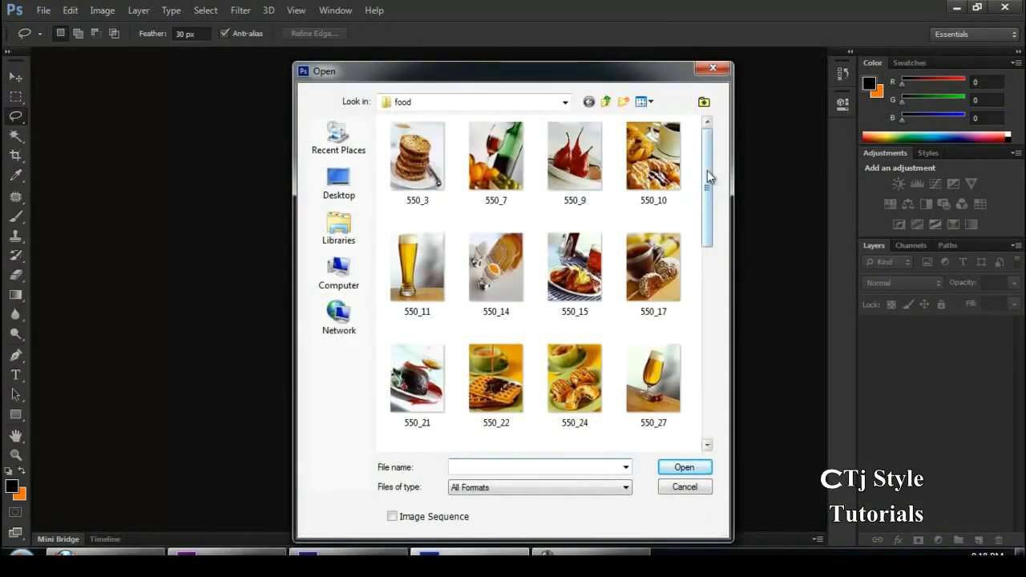
left_click(388, 299)
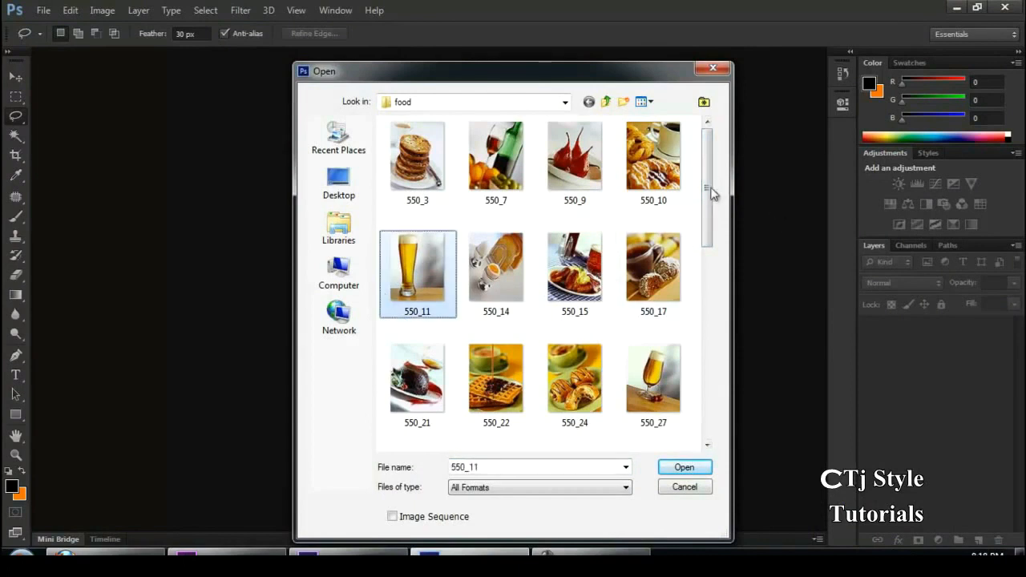
left_click(680, 266, "ctrl")
scroll(712, 251, "down", 1)
left_click(653, 274, "ctrl")
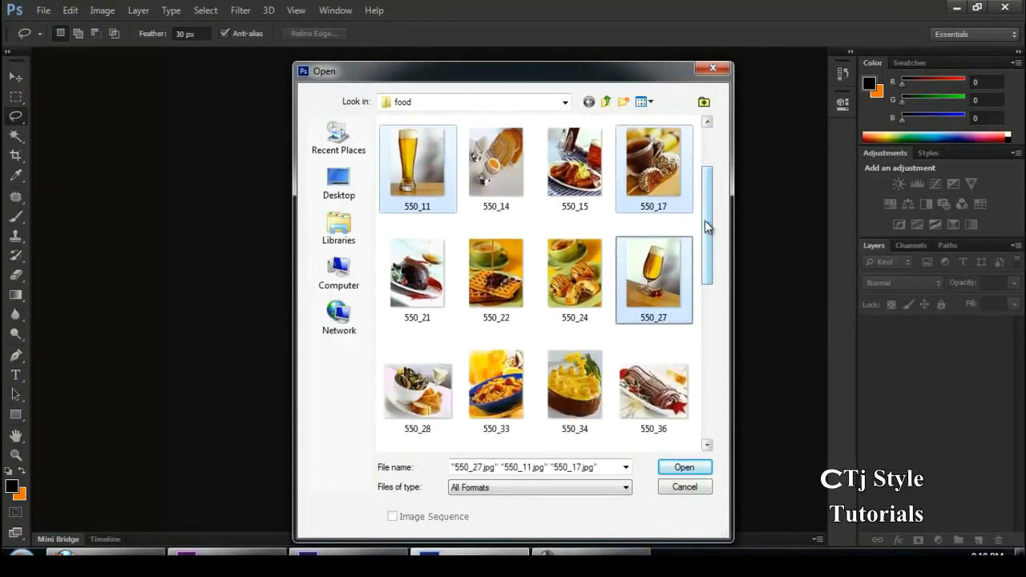
scroll(710, 265, "down", 3)
left_click_drag(709, 298, 711, 378)
left_click(575, 269, "ctrl")
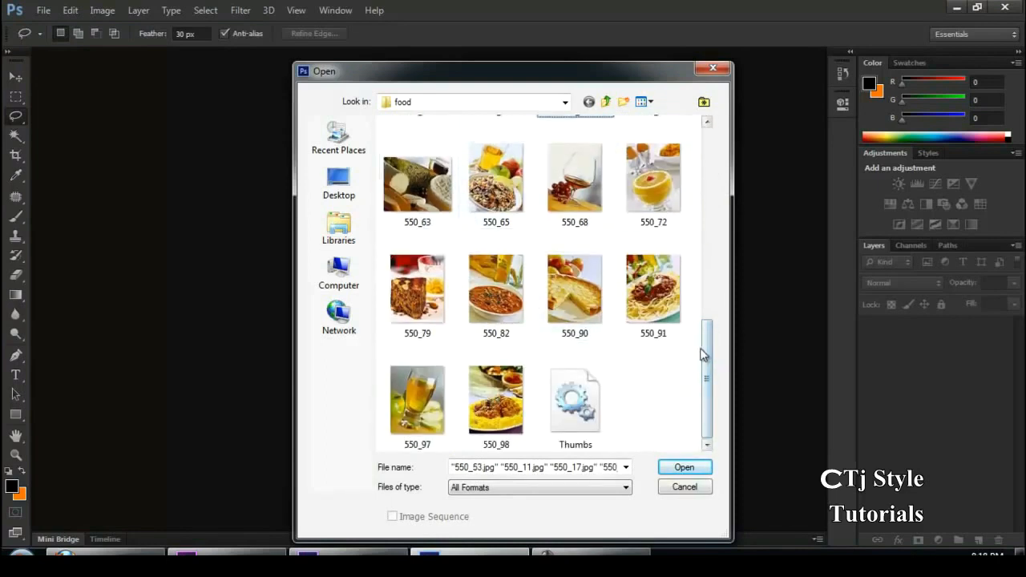
left_click_drag(708, 337, 713, 298)
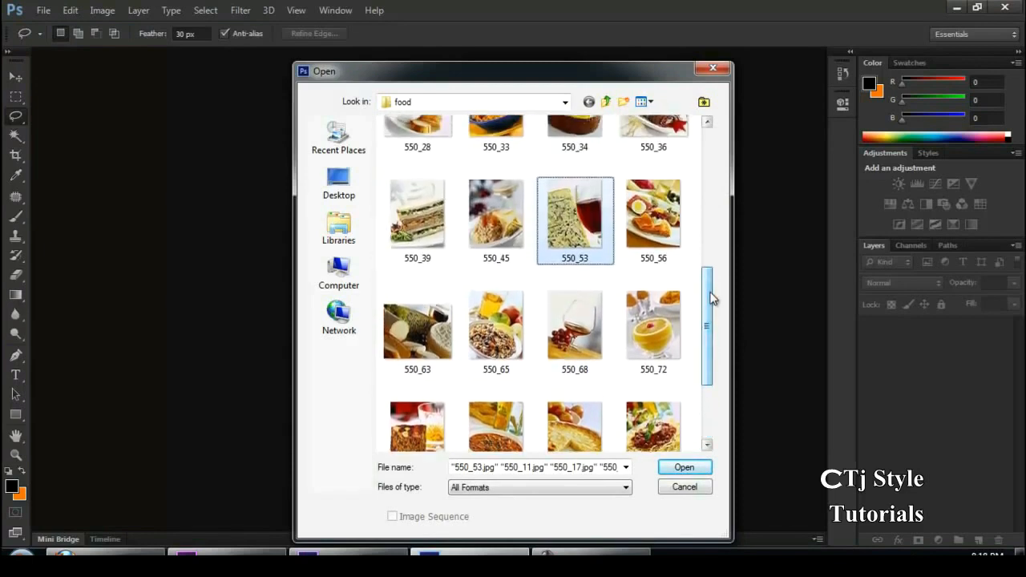
left_click(699, 466)
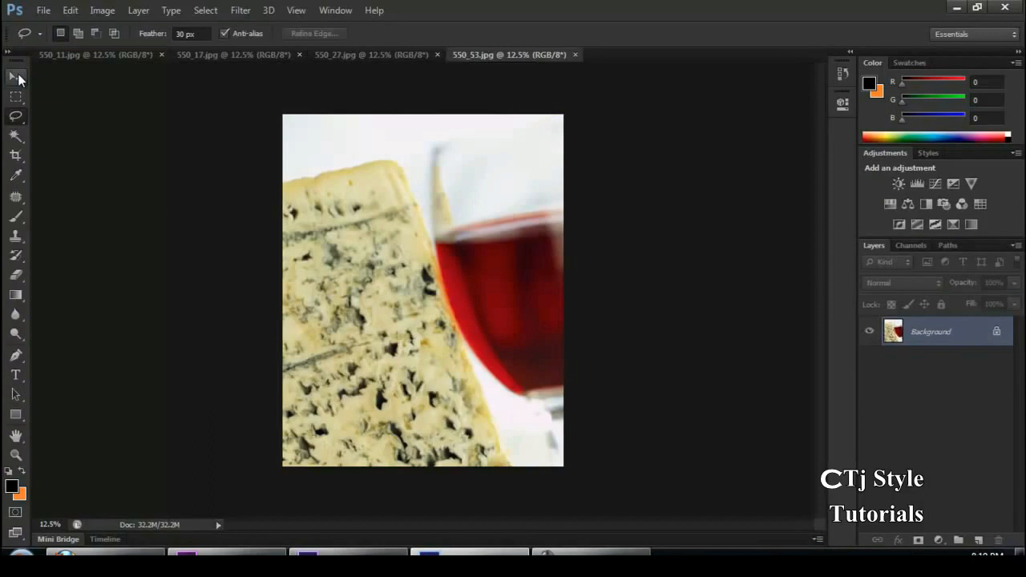
Enlarge the 550_53.jpg view to 15.65% and match all open documents to it using the Match All arrangement
left_click(17, 78)
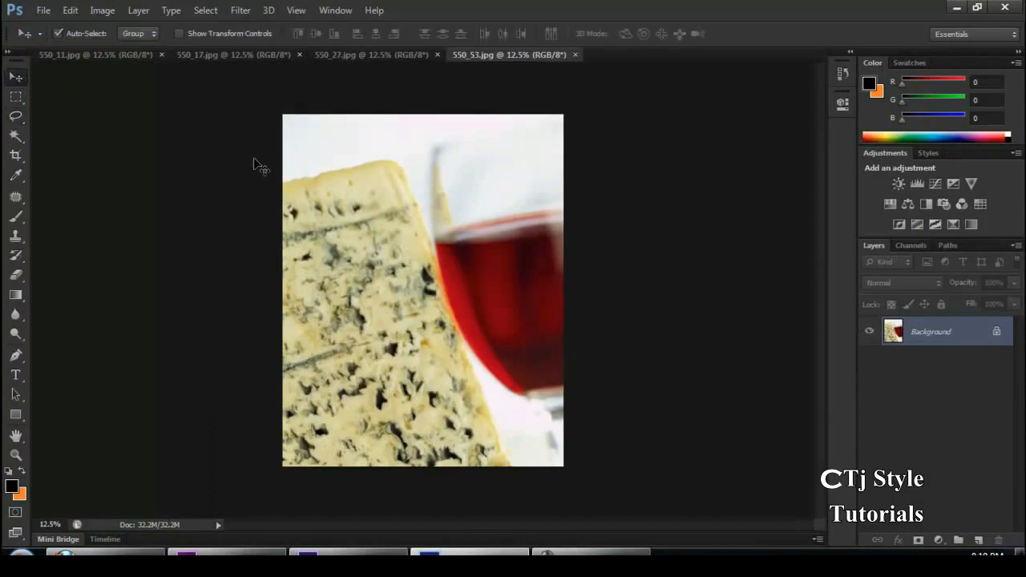
scroll(253, 159, "up", 1)
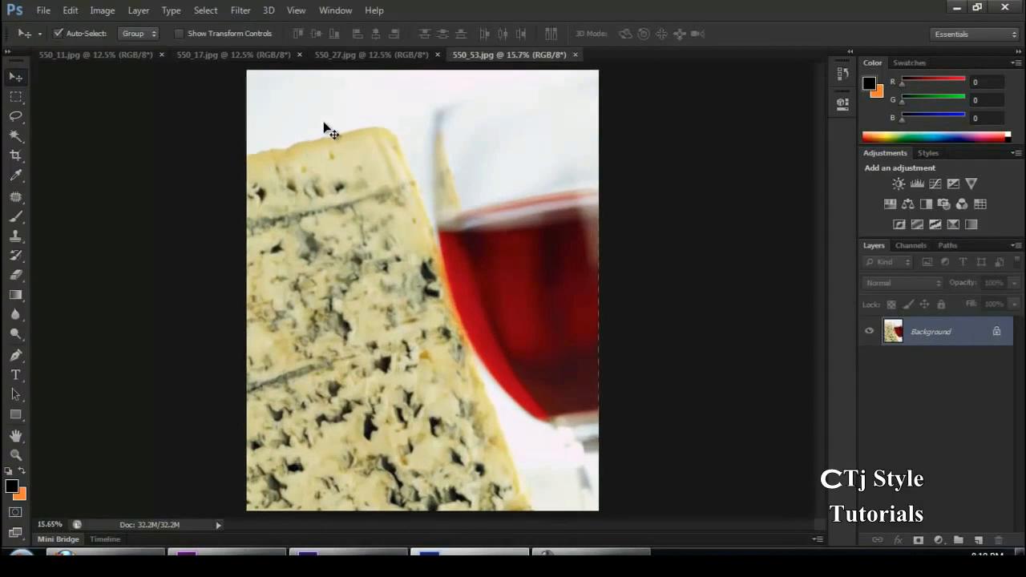
left_click(327, 13)
mouse_move(403, 30)
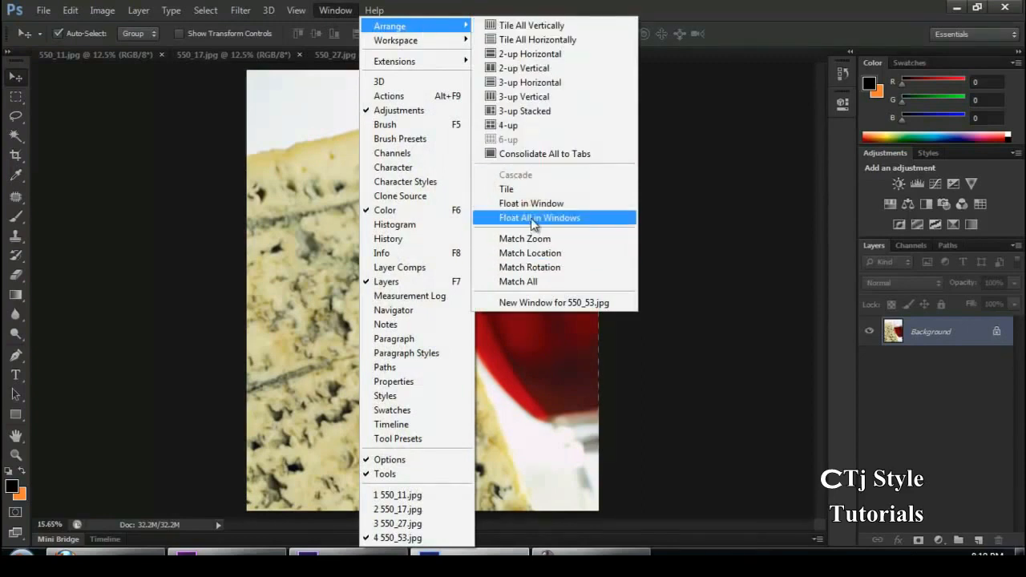
left_click(532, 281)
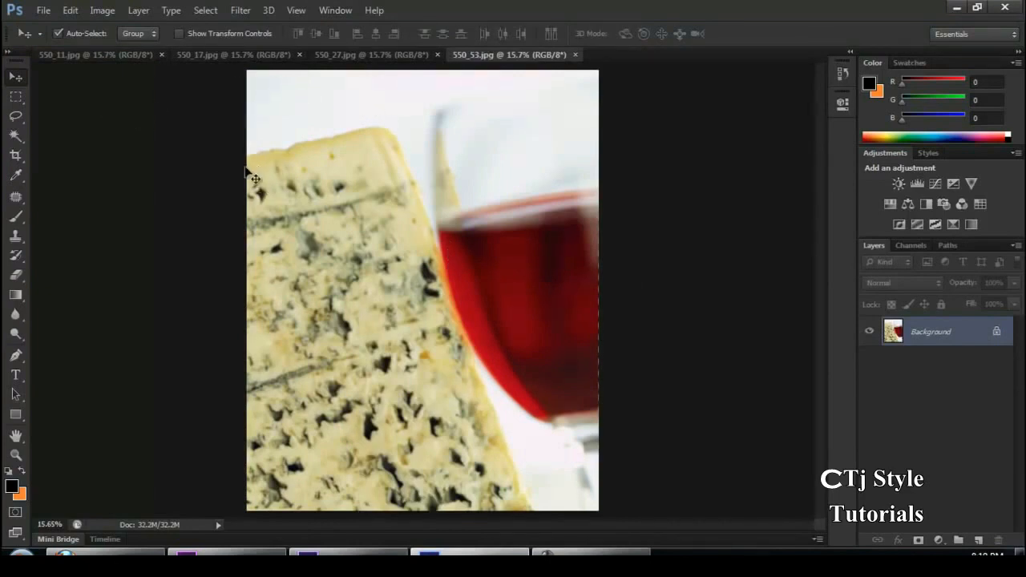
left_click(594, 553)
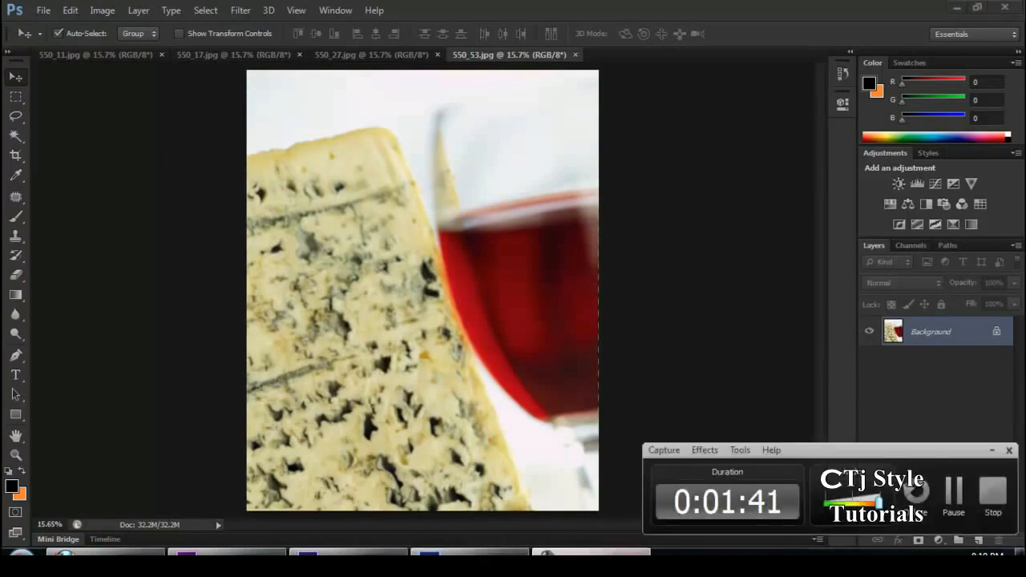
left_click(592, 554)
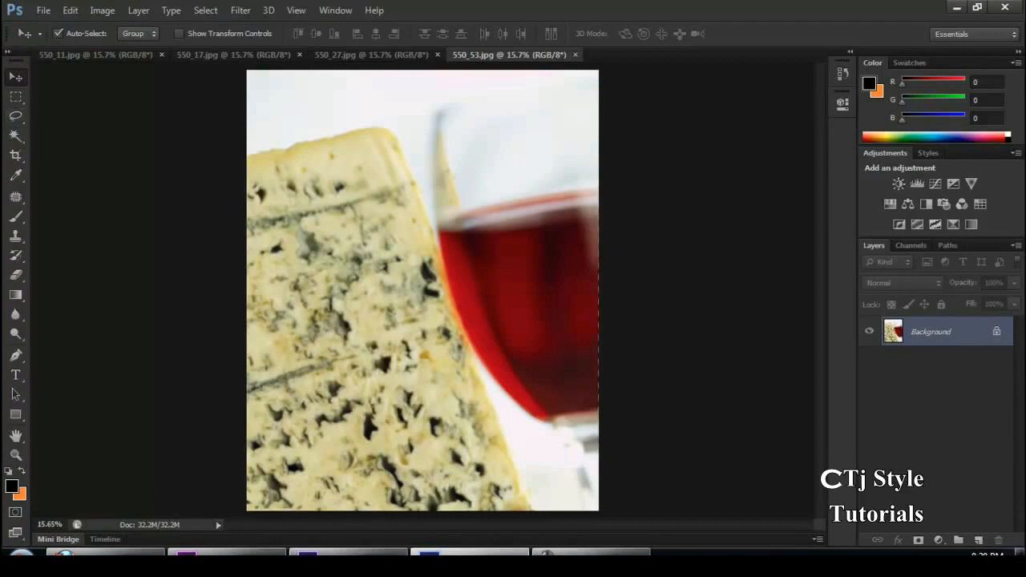
left_click(918, 552)
left_click(953, 490)
Look through the variants of the Marquee and Lasso tools, and switch the Magic Wand to the Quick Selection tool
left_click(17, 97)
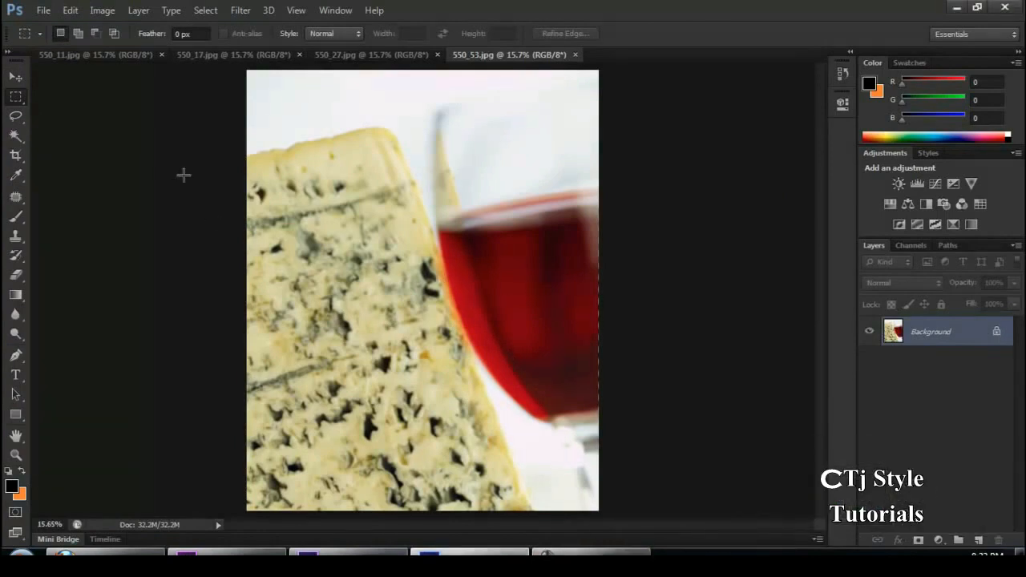
left_click(21, 99)
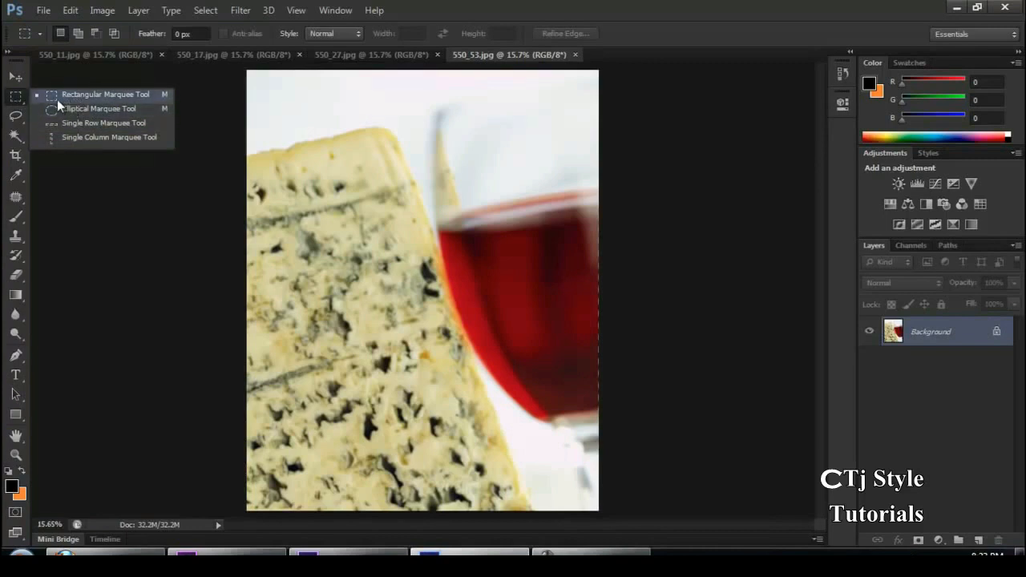
left_click(15, 76)
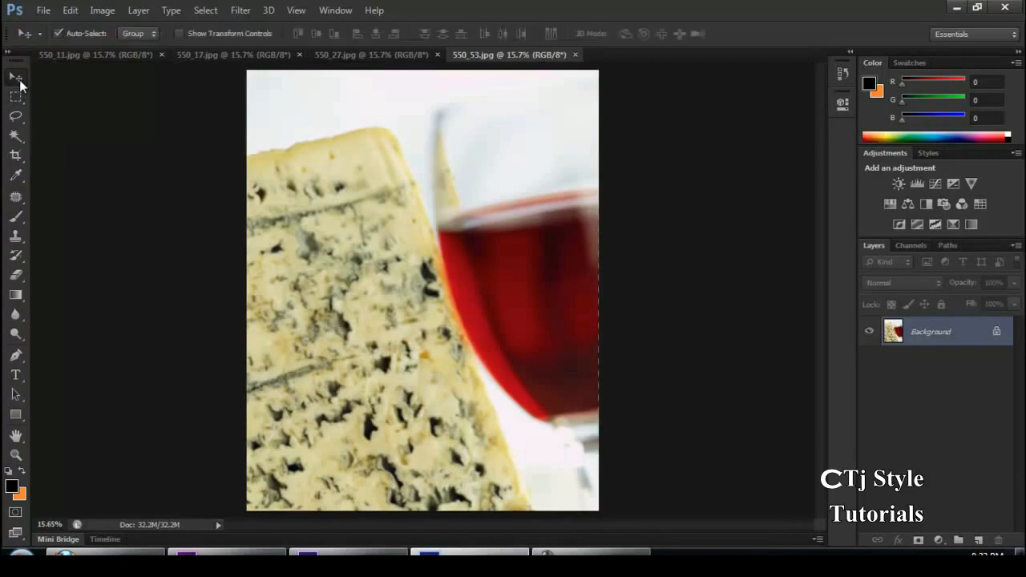
left_click(20, 119)
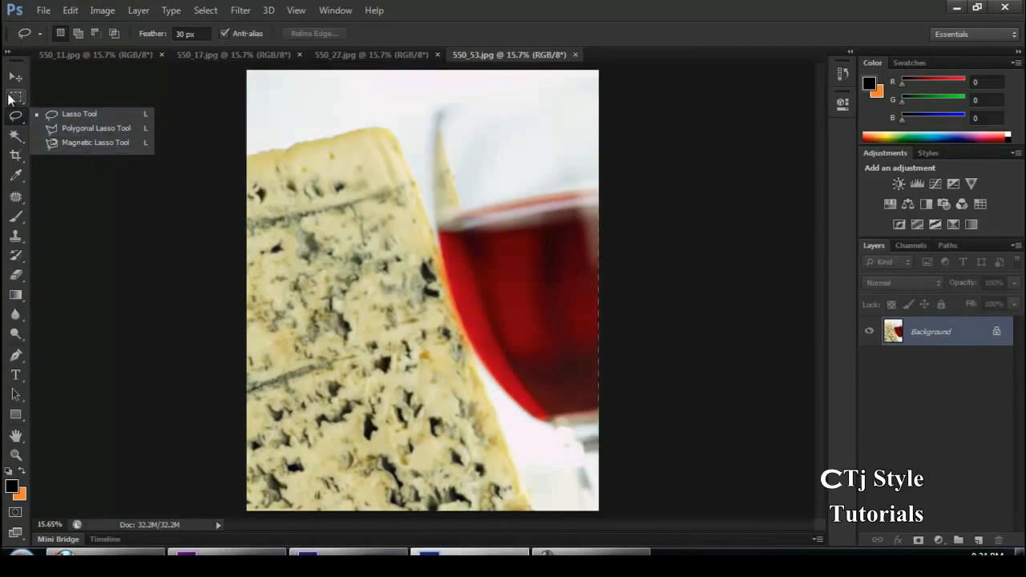
key("v")
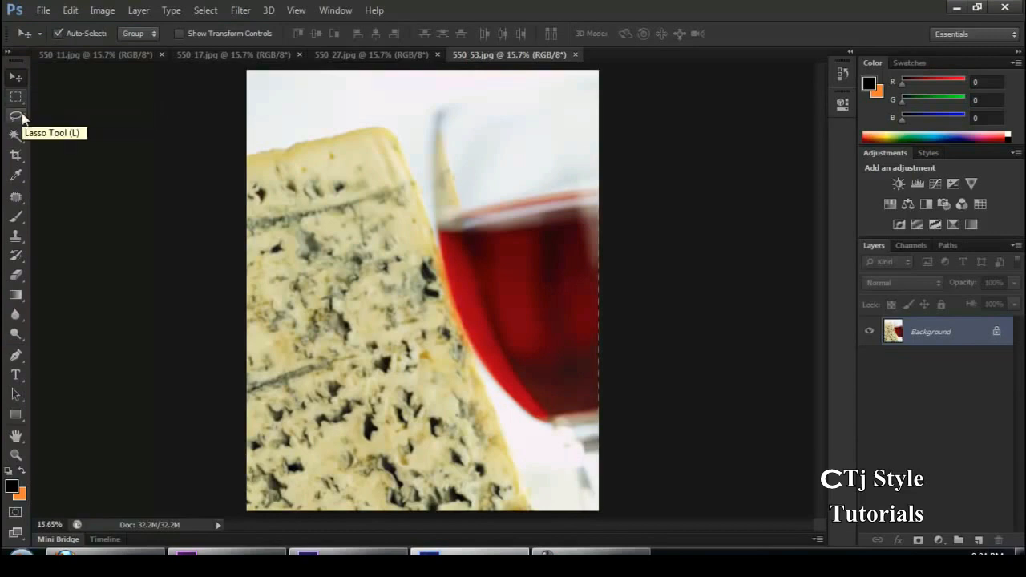
left_click_drag(22, 137, 71, 145)
left_click(79, 133)
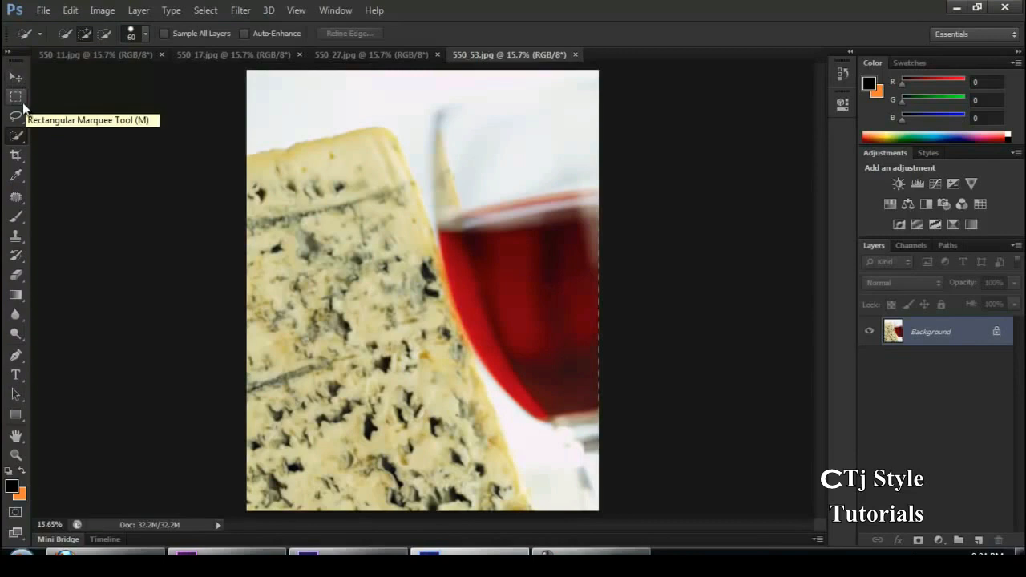
Select most of the cheese and wine image with the Rectangular Marquee tool, leaving a narrow margin on all sides
left_click(19, 97)
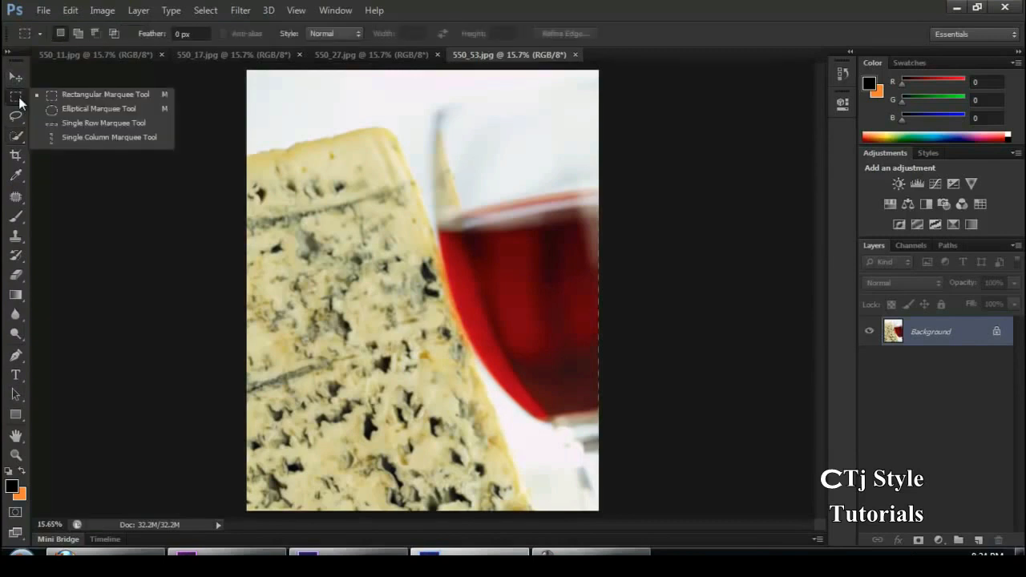
left_click(101, 96)
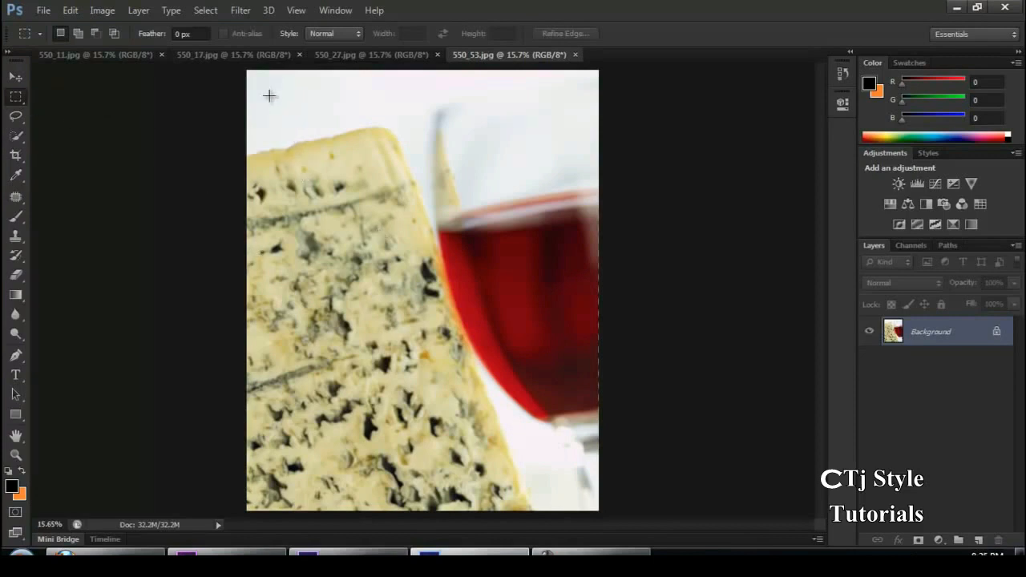
left_click_drag(270, 97, 579, 478)
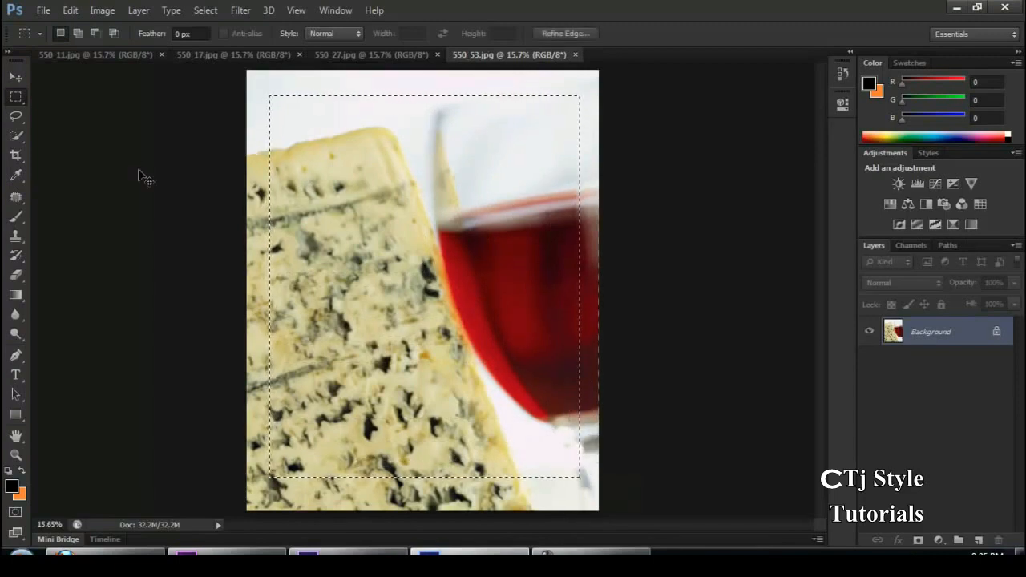
Create a 12 by 6 inch RGB document at 72 pixels/inch and fill its background with the black foreground colour
key("ctrl+n")
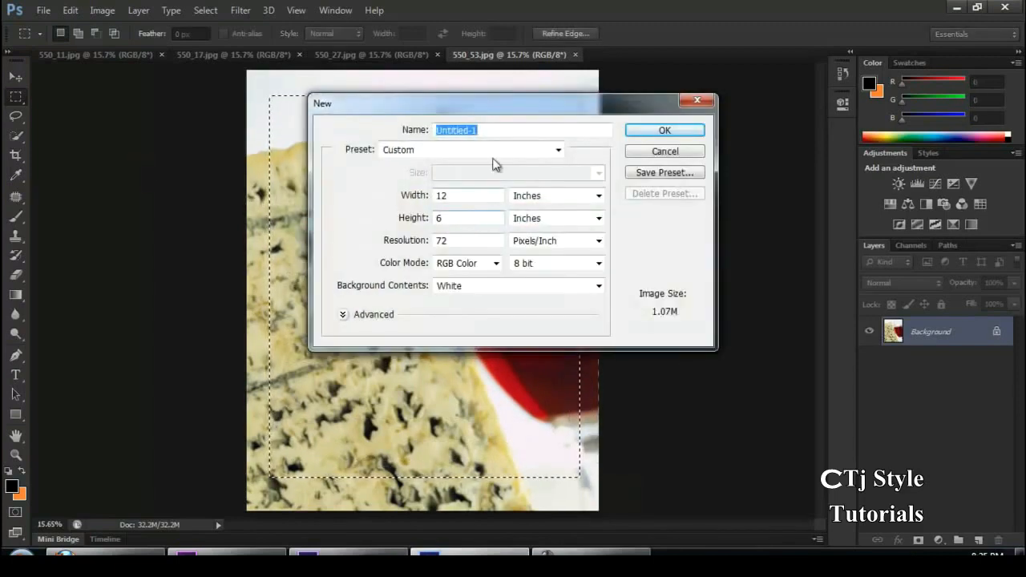
left_click(493, 153)
left_click(360, 182)
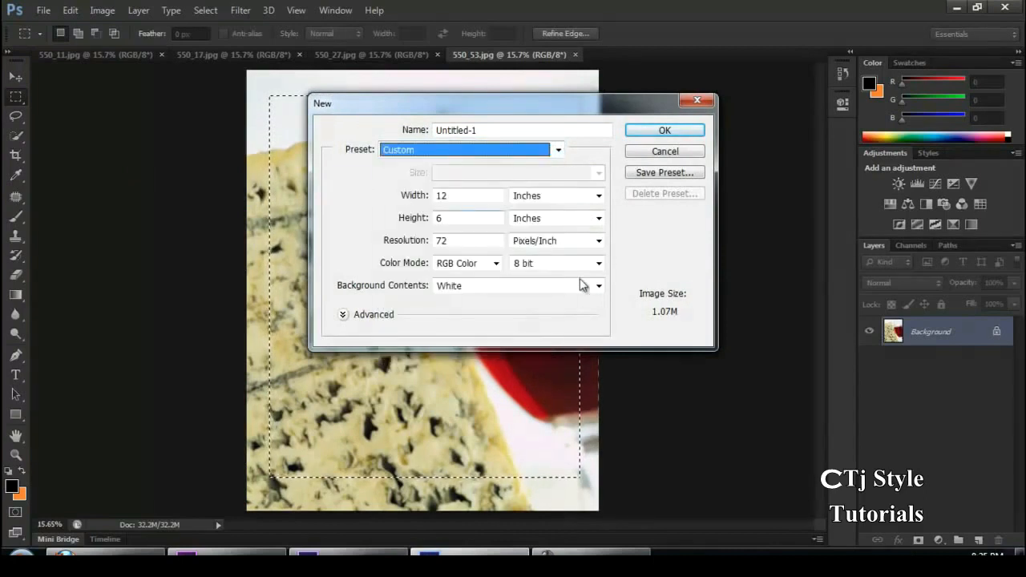
left_click(649, 132)
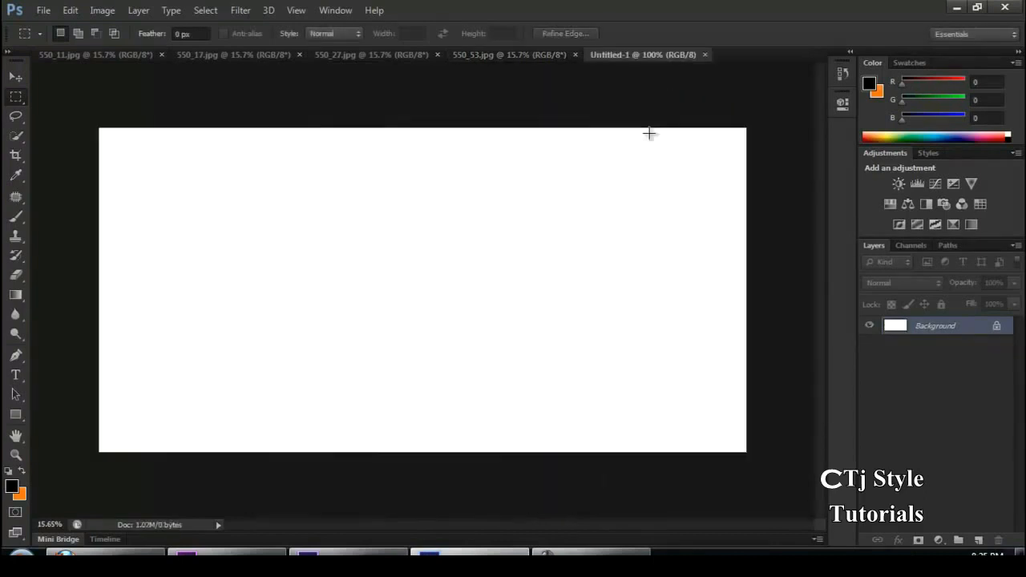
key("alt+BackSpace")
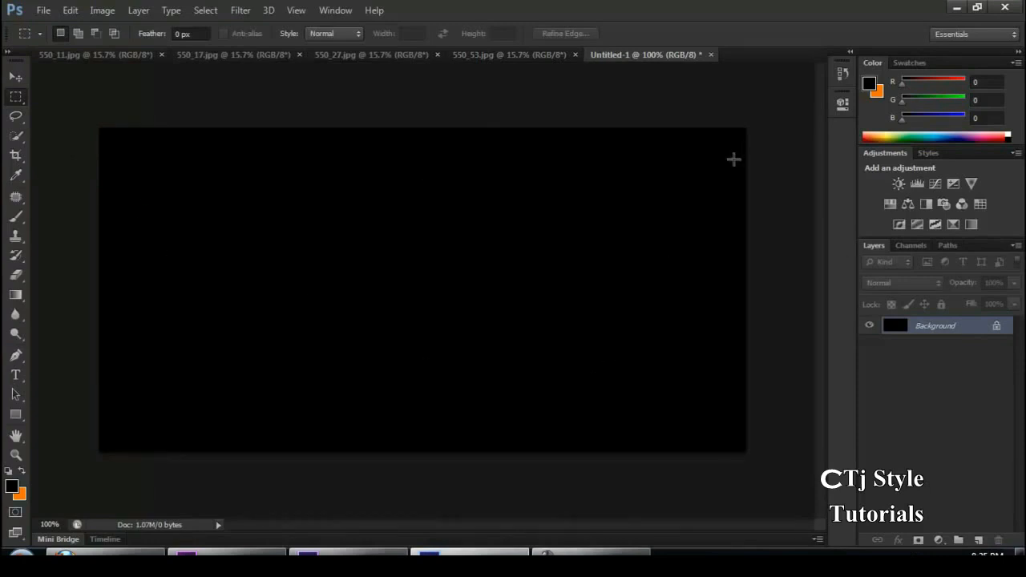
Try out large rectangular marquee selections across the black canvas, deselecting each one
left_click_drag(150, 158, 679, 401)
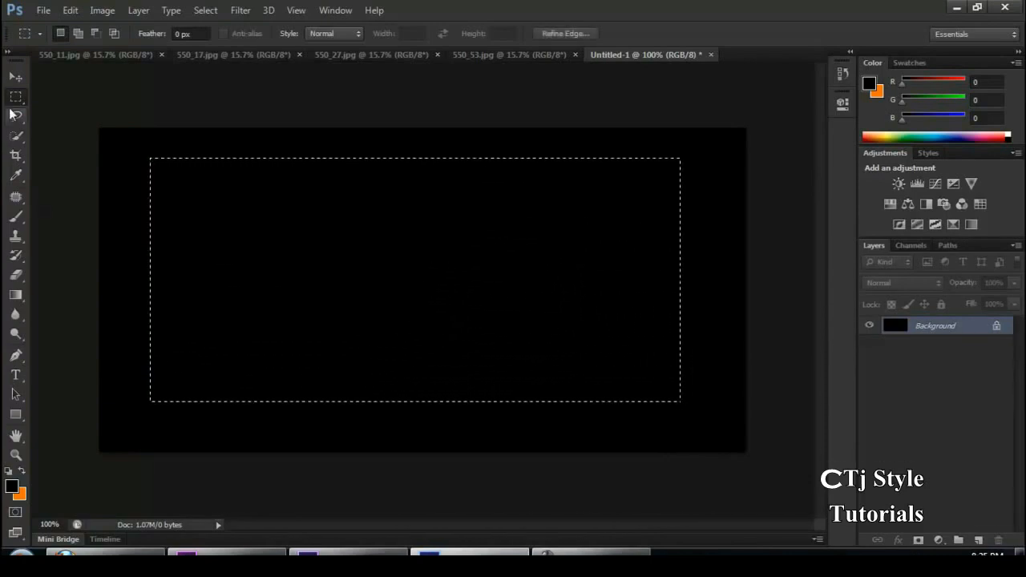
left_click(293, 305)
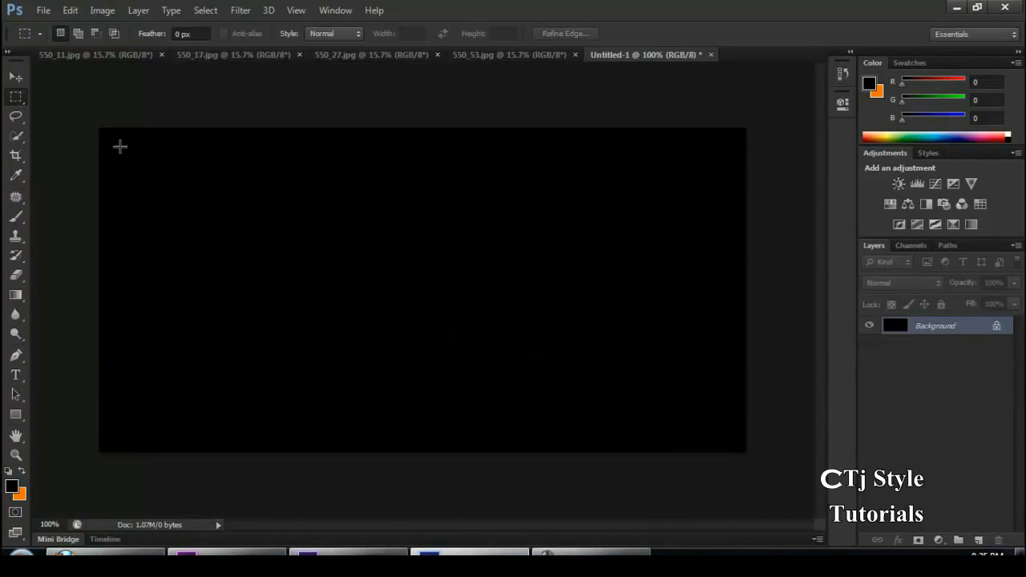
left_click_drag(120, 147, 724, 428)
left_click(542, 314)
left_click_drag(118, 158, 742, 500)
left_click(611, 146)
left_click(624, 554)
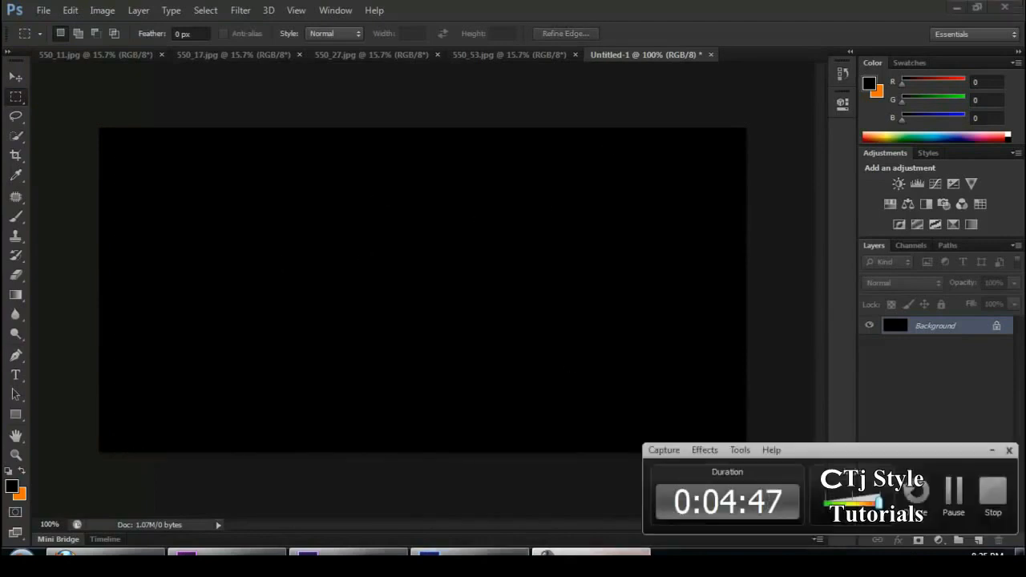
left_click(624, 554)
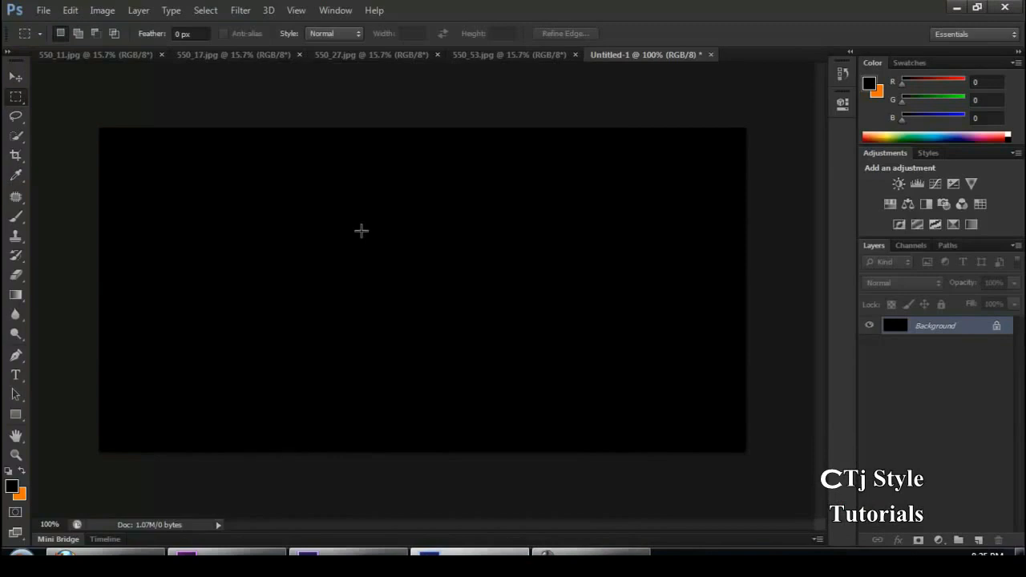
Draw a small square selection left of the black canvas's centre with the Rectangular Marquee tool
left_click_drag(391, 241, 202, 363)
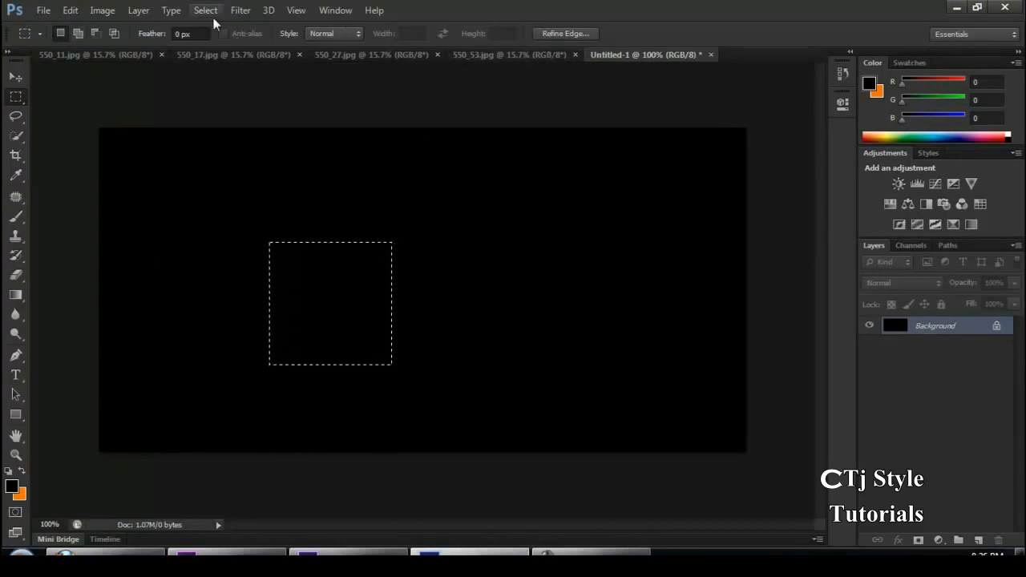
right_click(16, 99)
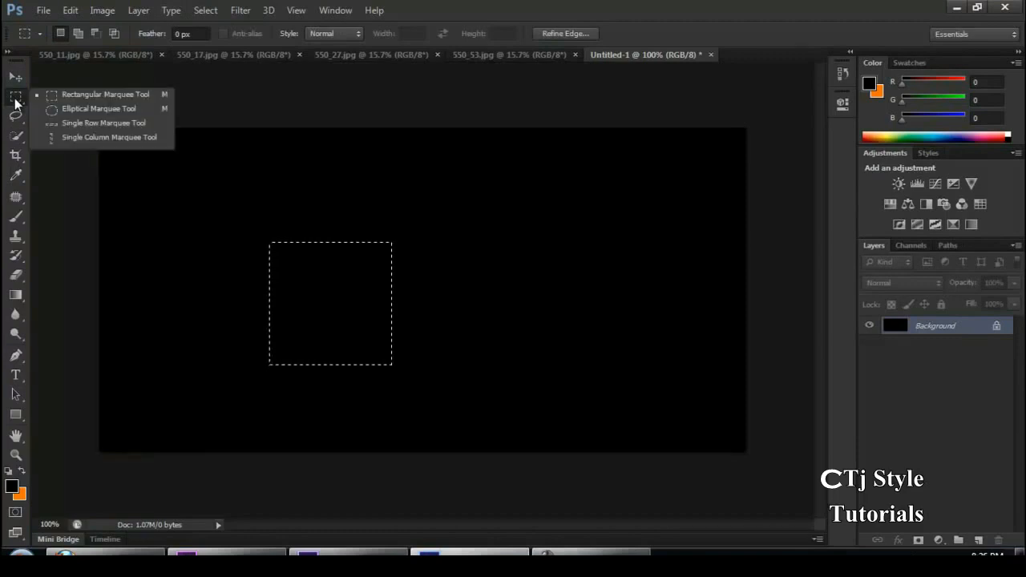
left_click(128, 96)
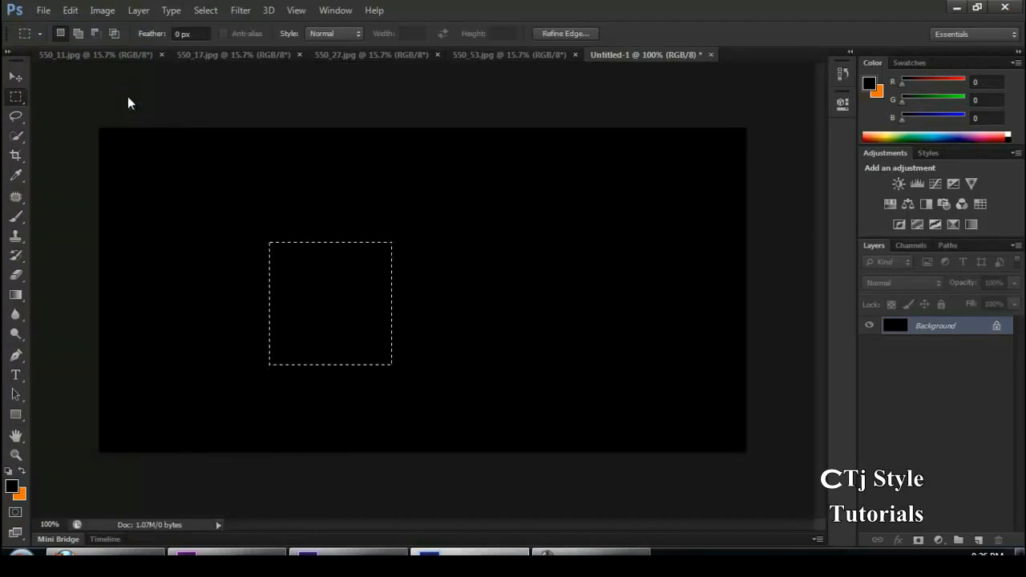
Add two rectangles to the square selection, one at the upper right and one overlapping both along the top
left_click(79, 35)
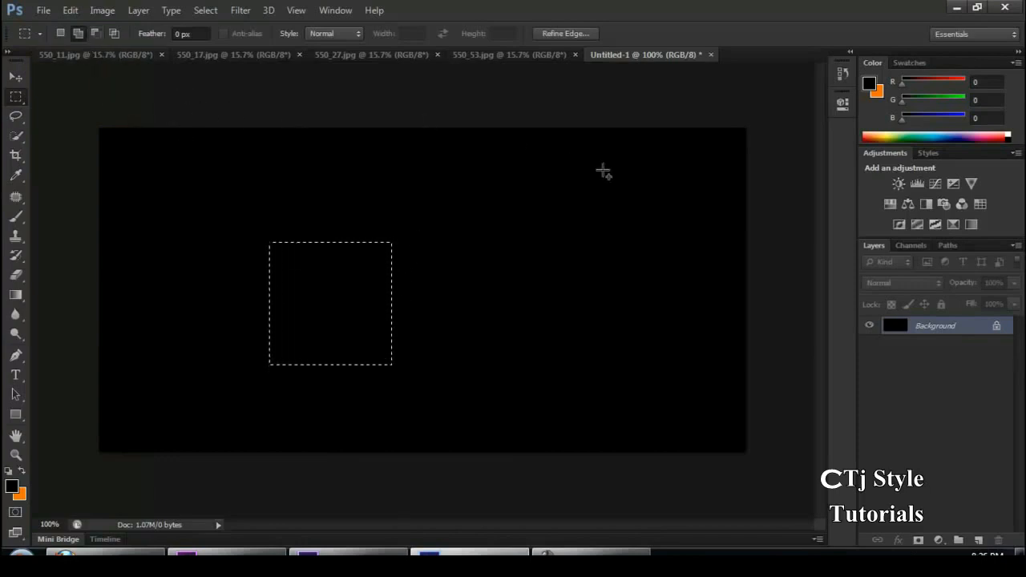
left_click_drag(602, 169, 458, 298)
left_click_drag(290, 144, 507, 285)
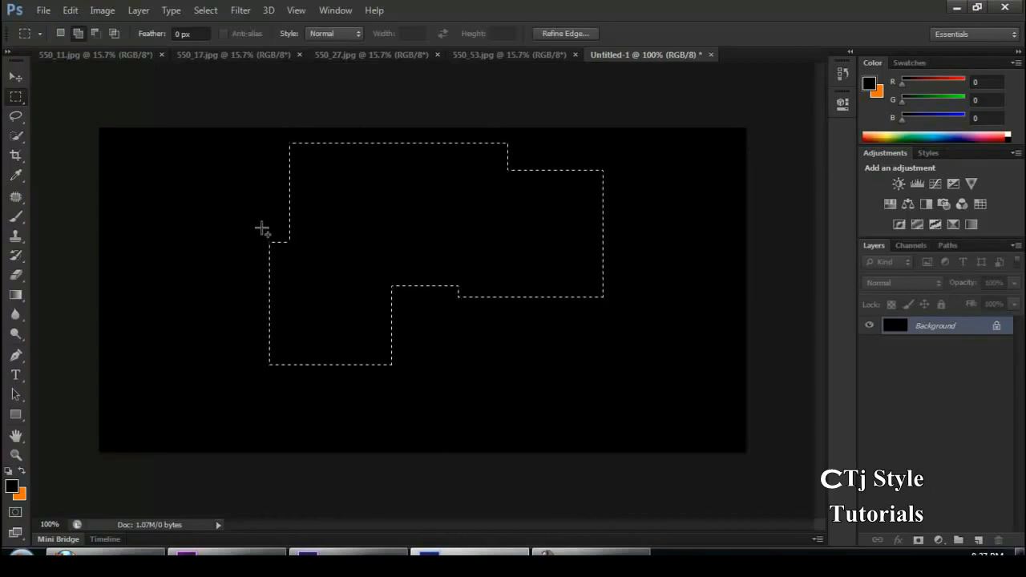
Subtract a rectangle from the lower right corner of the combined selection with the Rectangular Marquee tool
left_click(95, 36)
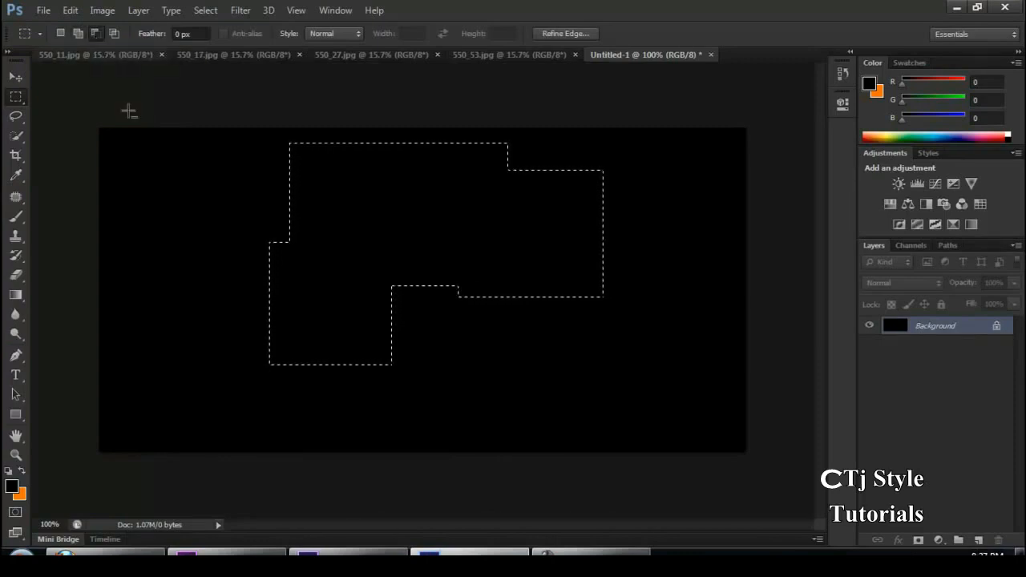
left_click_drag(625, 388, 486, 254)
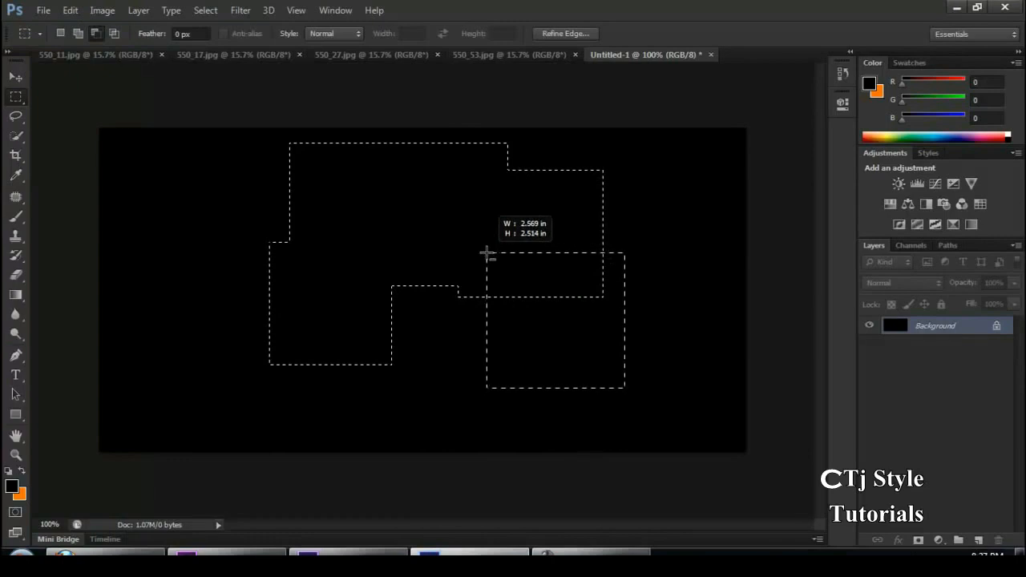
left_click_drag(486, 254, 525, 249)
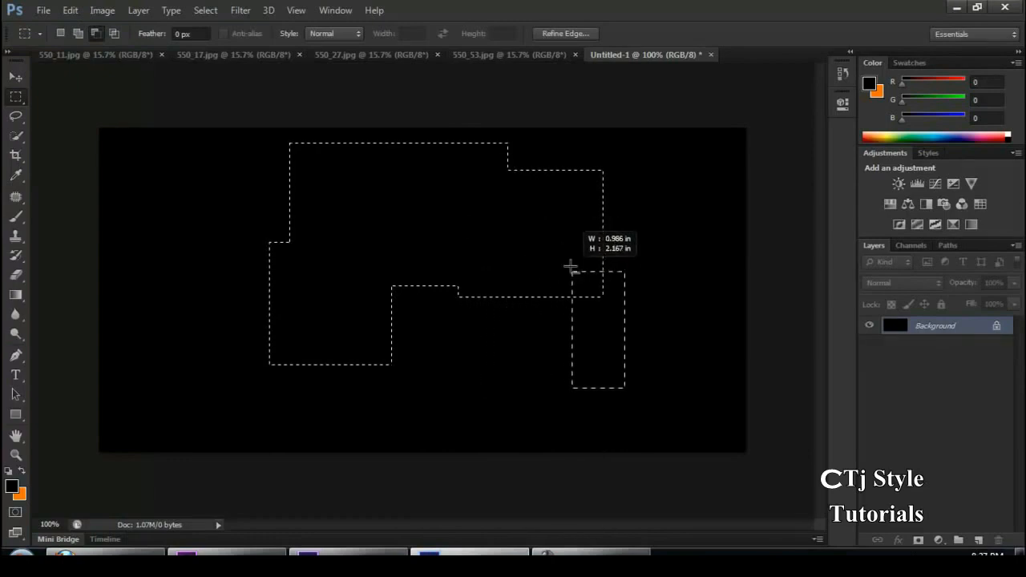
left_click_drag(531, 235, 529, 234)
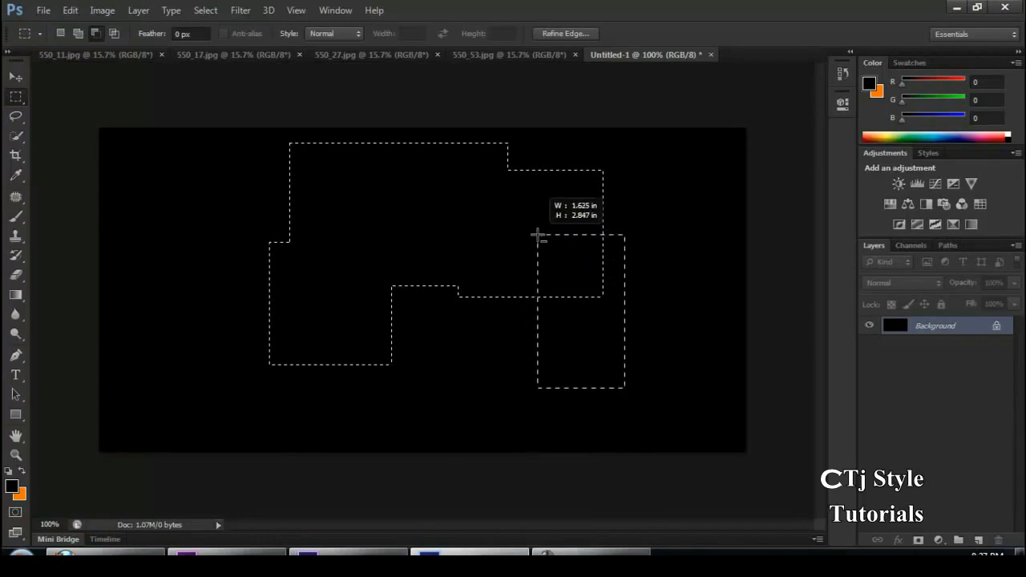
left_click_drag(561, 277, 541, 240)
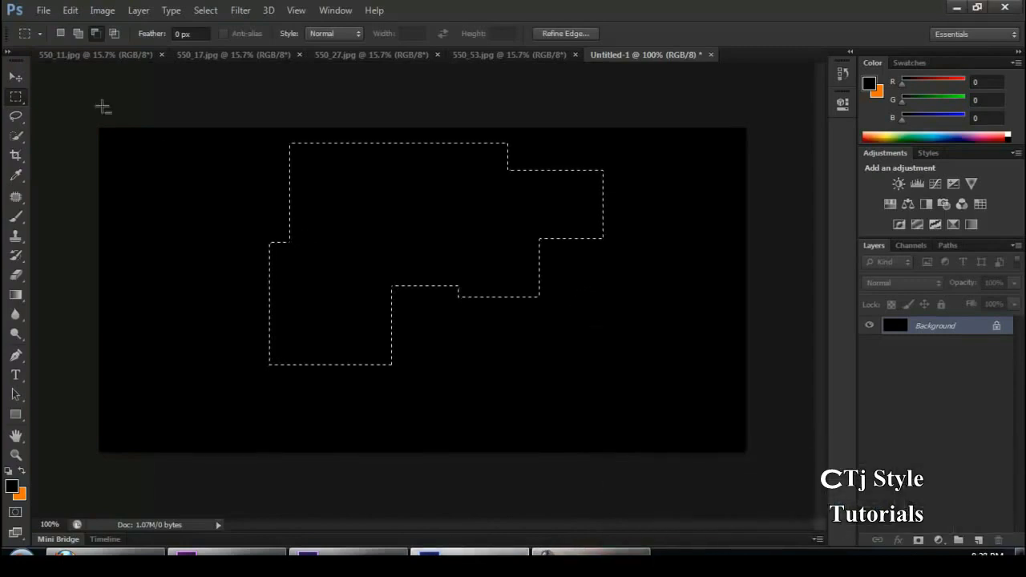
Intersect the selection with successive overlapping rectangles until only a small rectangle remains, and deselect it
left_click(114, 33)
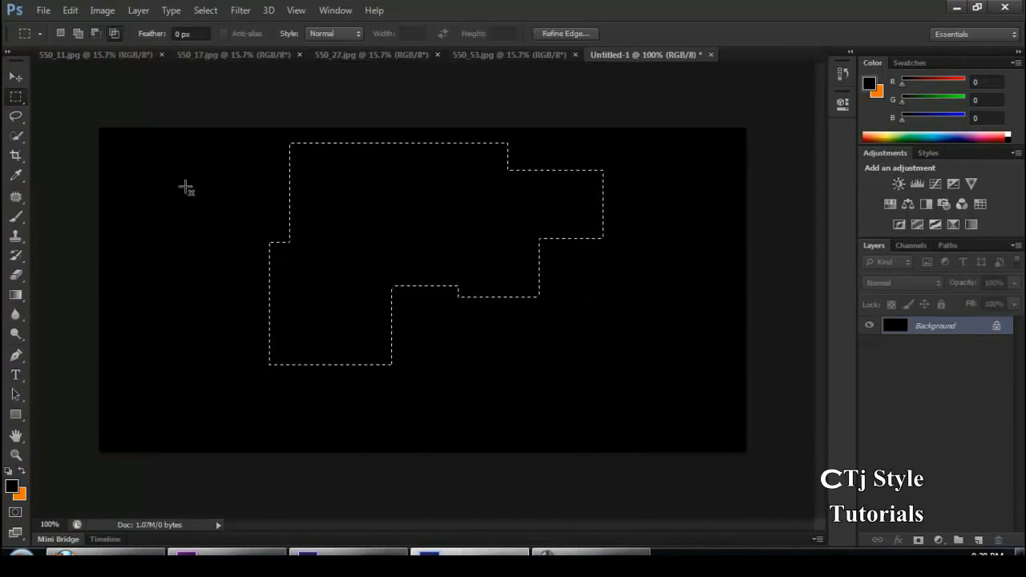
left_click_drag(337, 284, 687, 333)
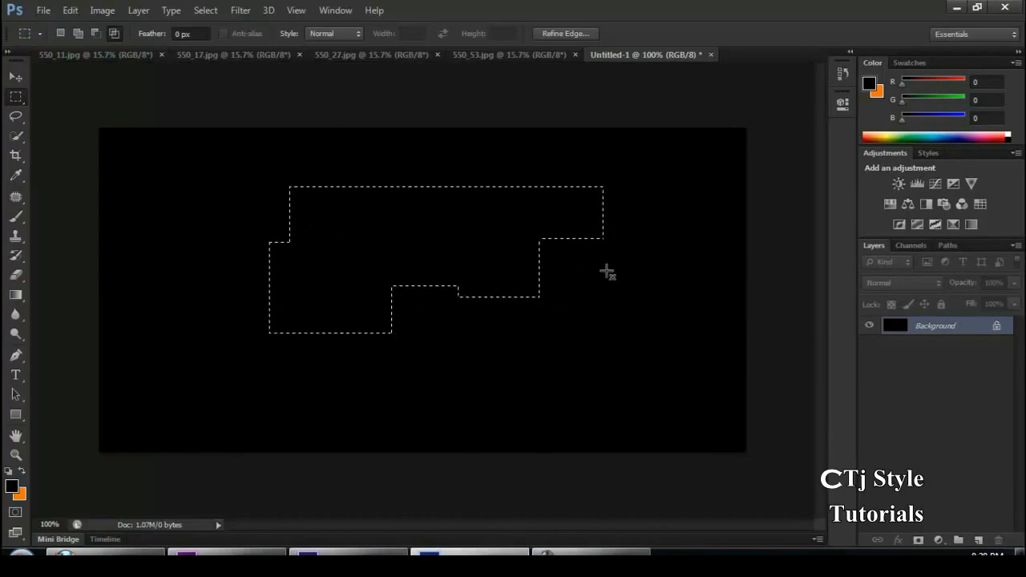
left_click_drag(156, 169, 653, 373)
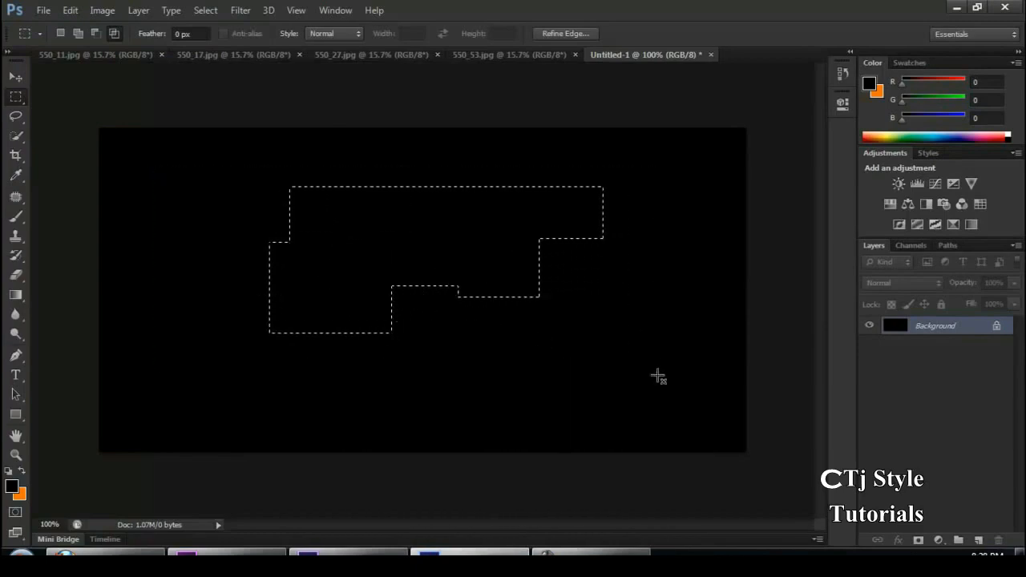
left_click_drag(493, 425, 318, 249)
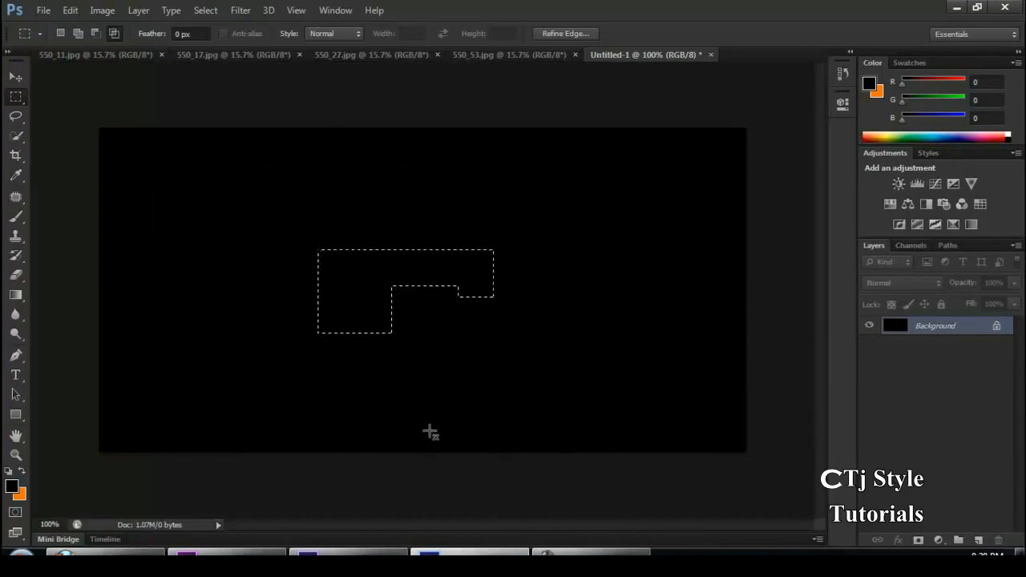
left_click_drag(233, 190, 352, 269)
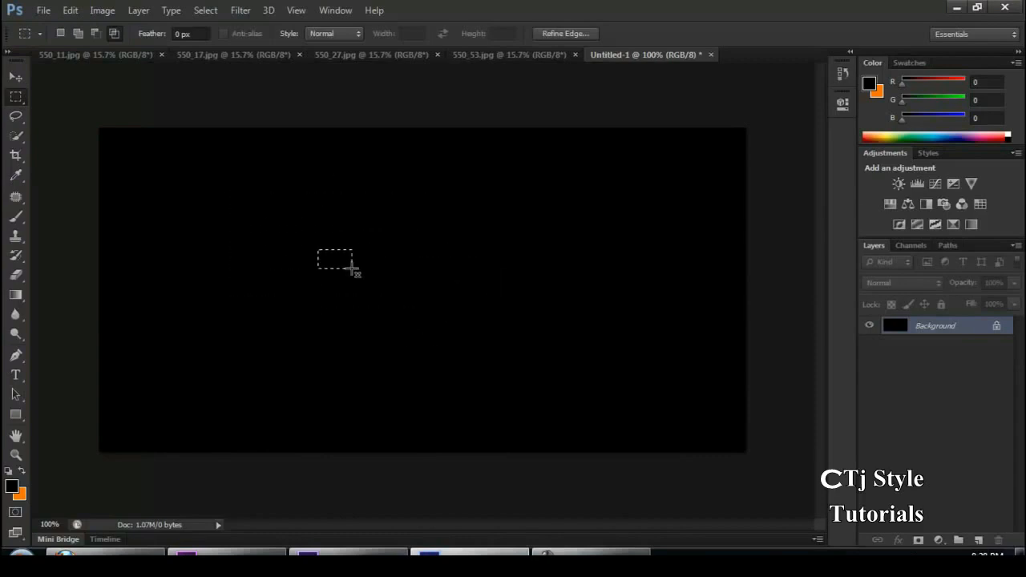
key("ctrl+d")
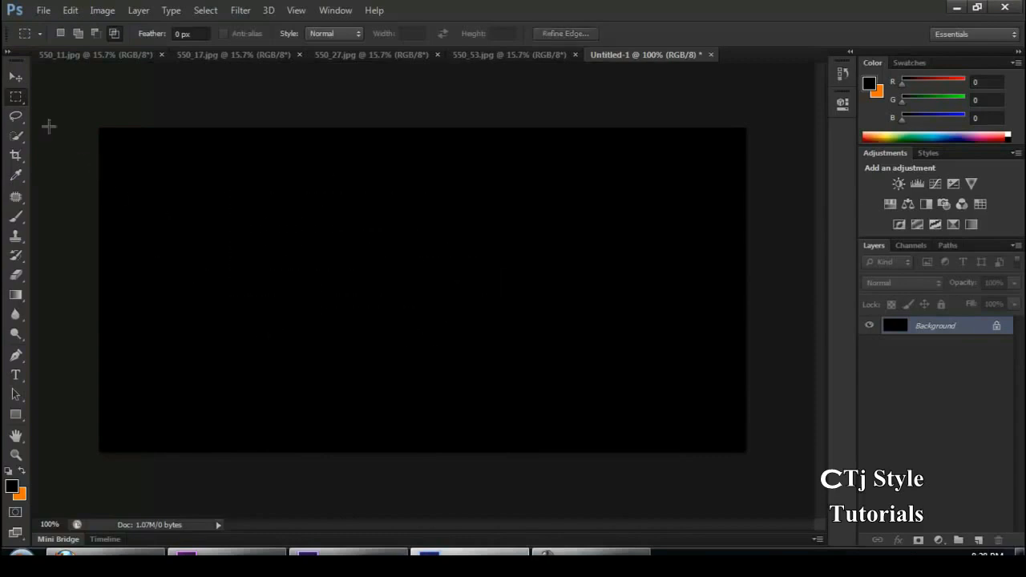
Draw a large circular selection on the left half of the black canvas with the Elliptical Marquee tool
right_click(21, 100)
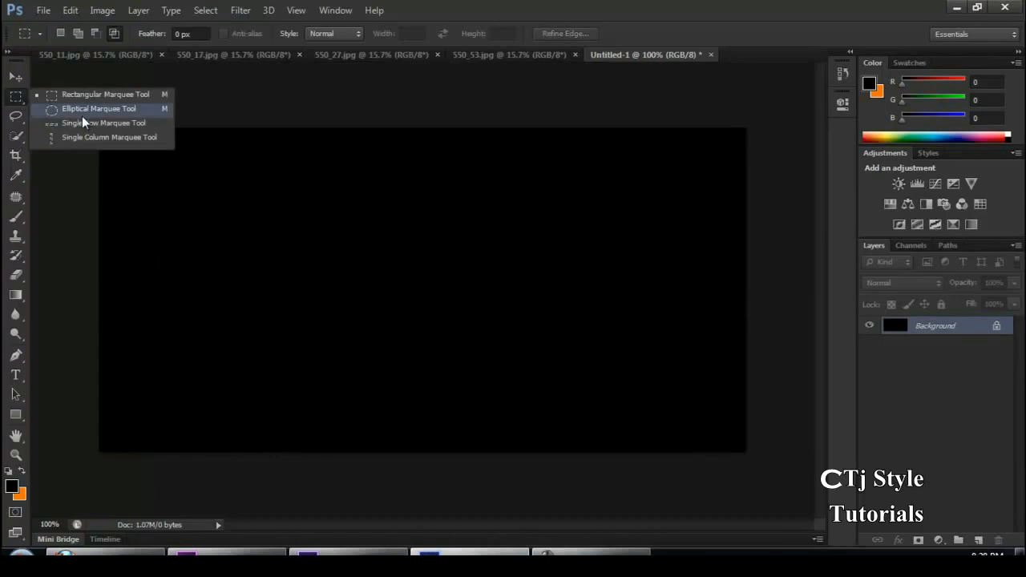
left_click(82, 114)
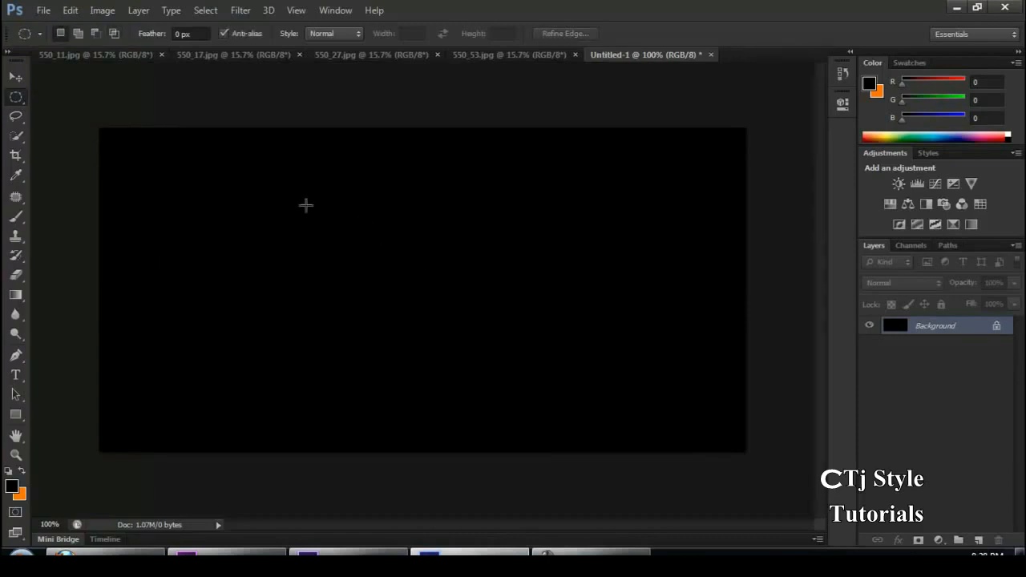
left_click_drag(260, 163, 512, 412)
right_click(16, 98)
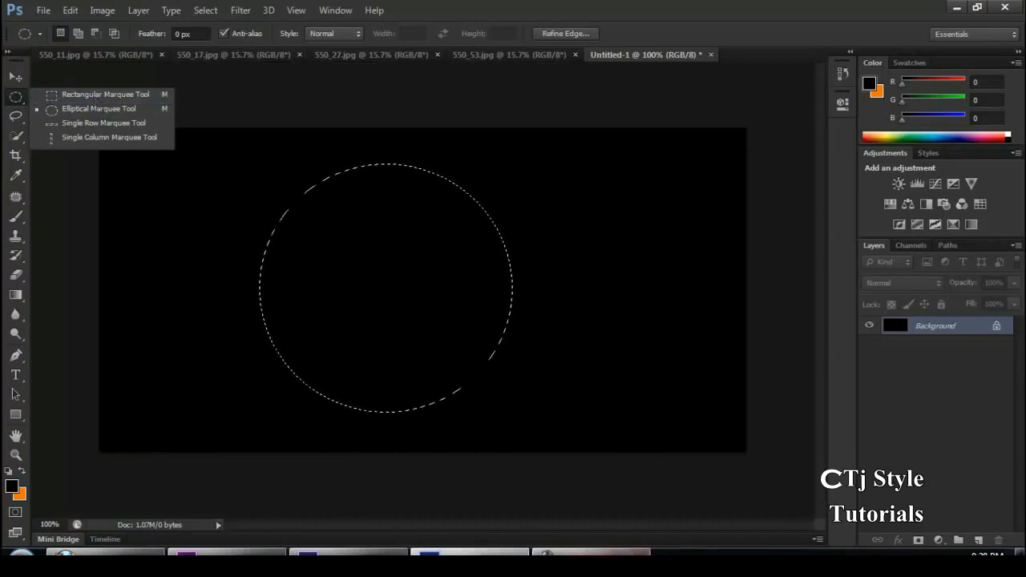
left_click(593, 555)
left_click(593, 554)
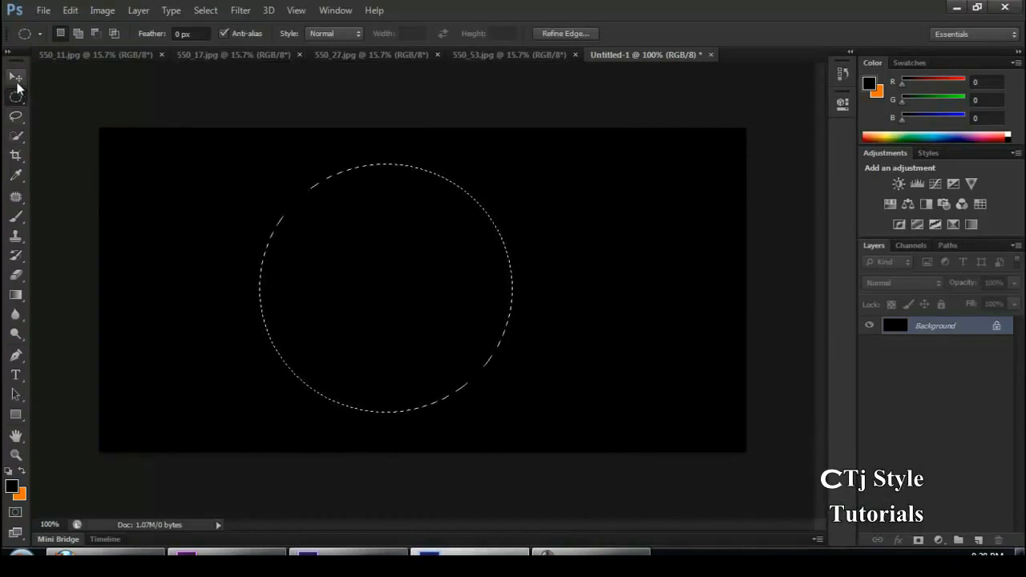
left_click_drag(156, 175, 403, 416)
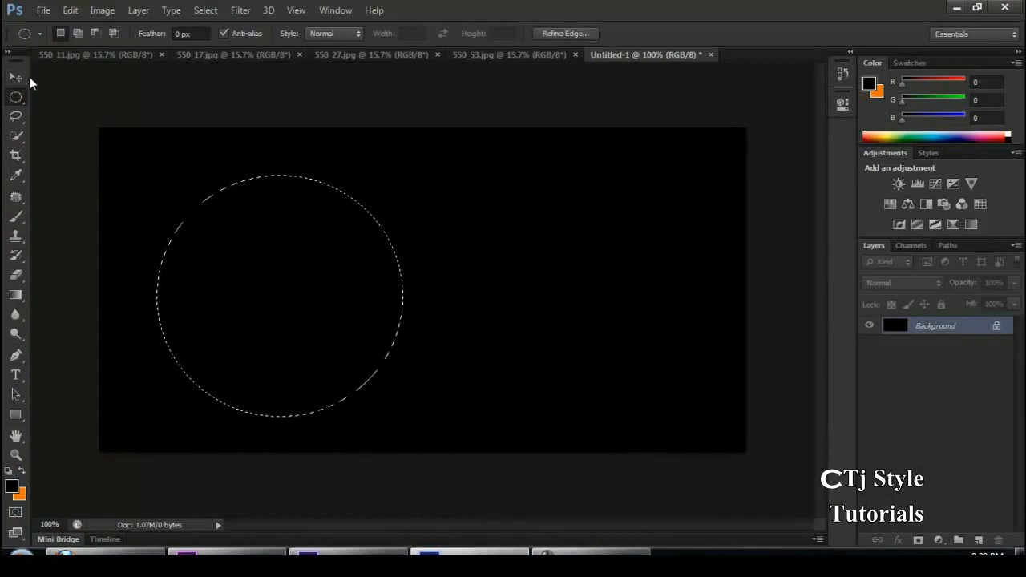
Move the circle's selected pixels to the right half of the canvas with the Move tool, and undo the move
left_click(16, 77)
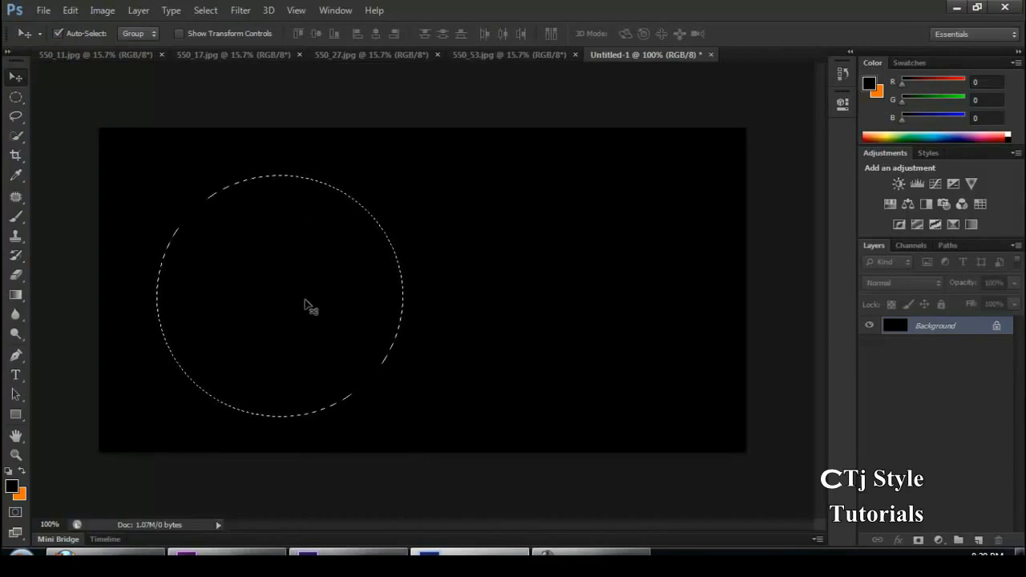
left_click_drag(304, 303, 564, 306)
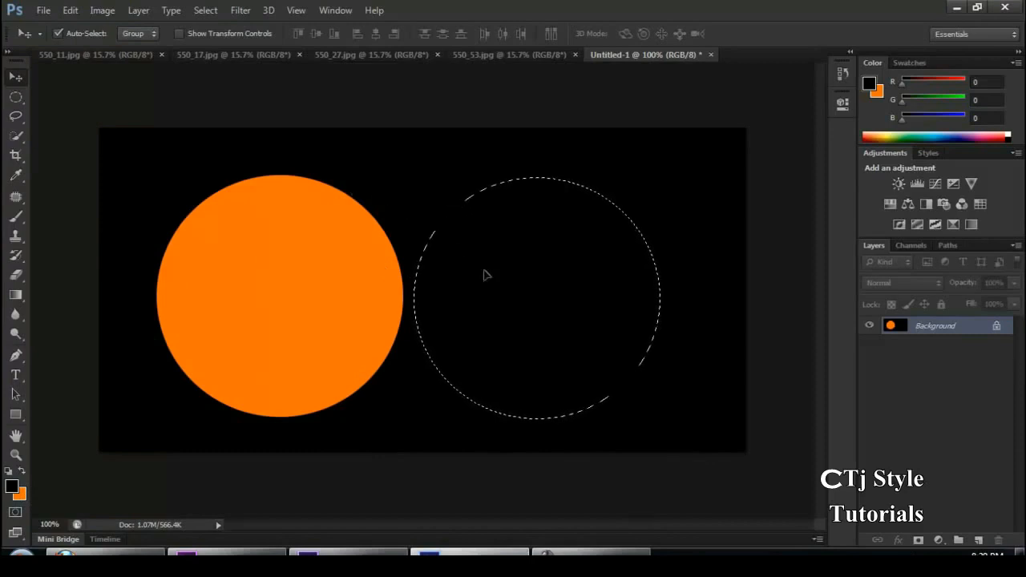
key("ctrl+z")
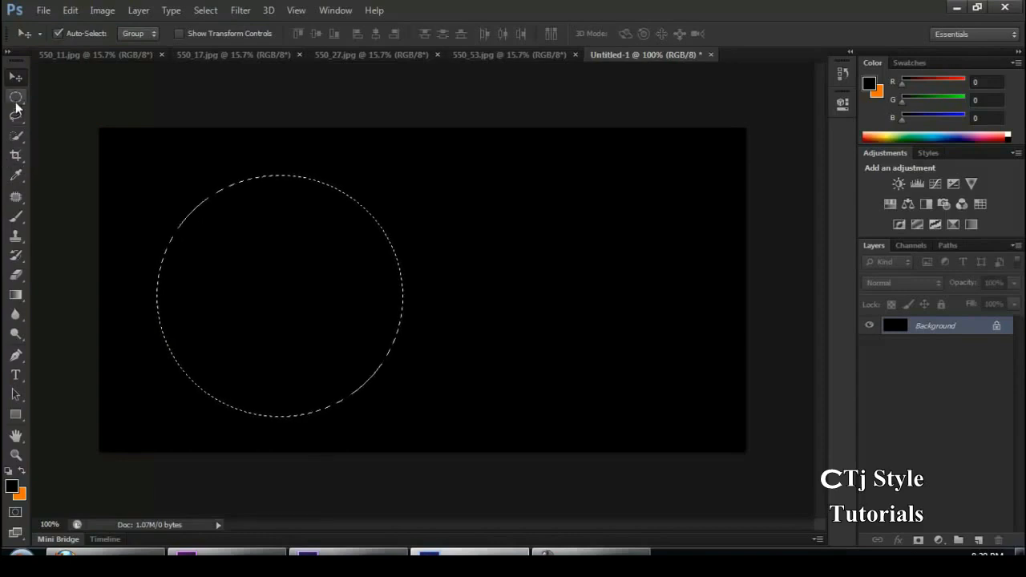
Move only the circular selection outline to near the canvas's centre using the Elliptical Marquee tool
left_click(16, 101)
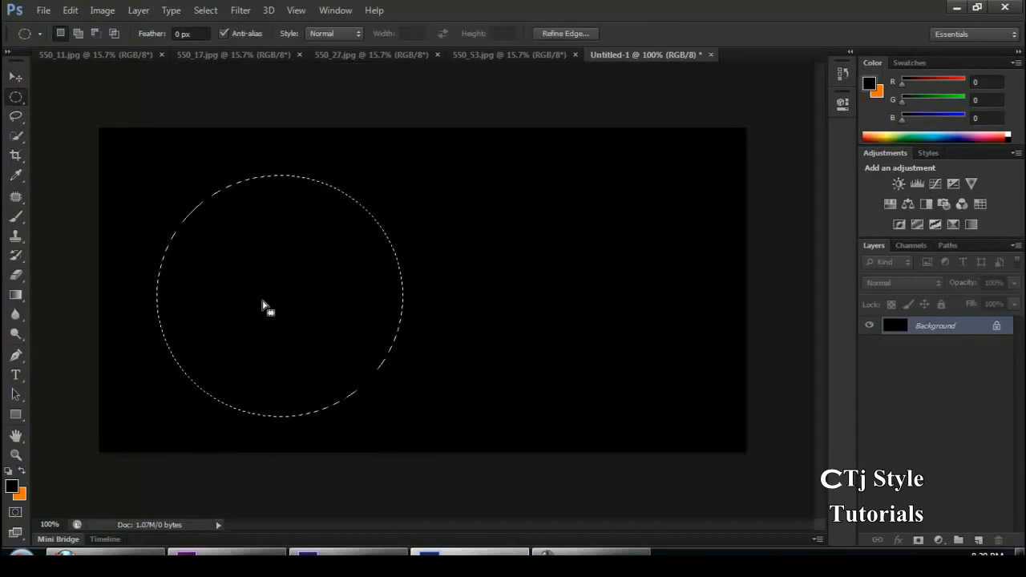
left_click_drag(263, 307, 389, 293)
left_click(591, 553)
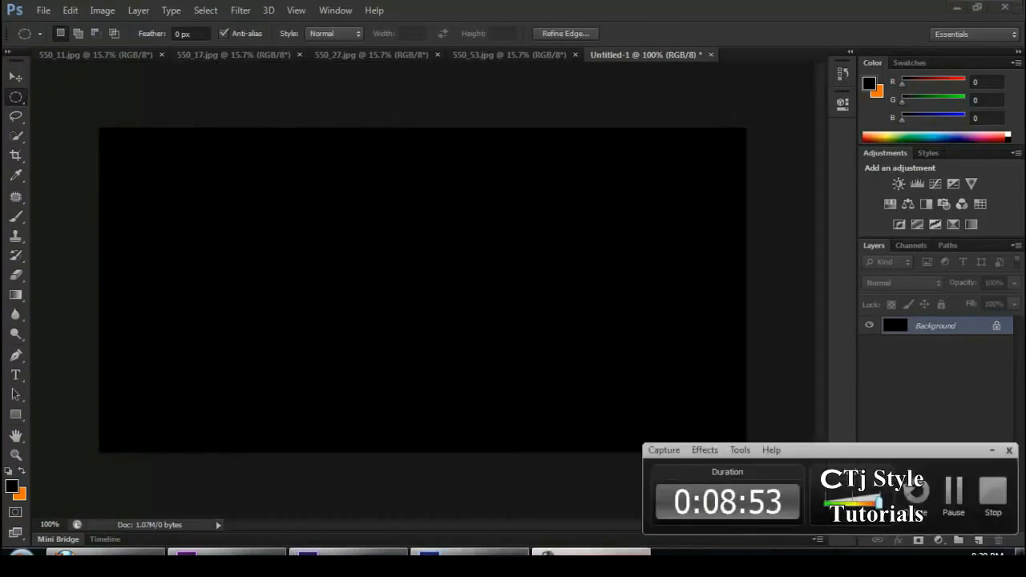
left_click(591, 552)
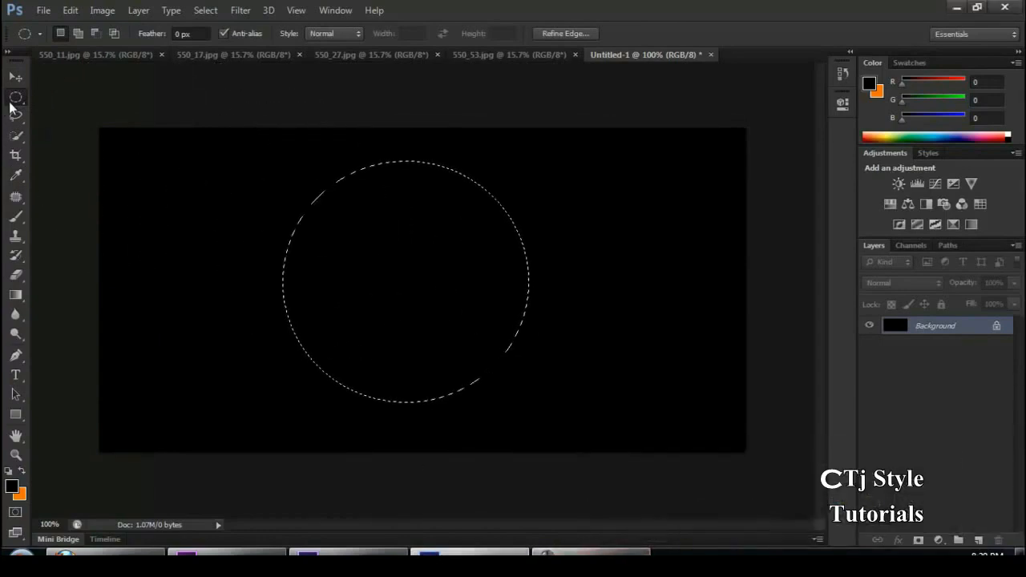
right_click(14, 100)
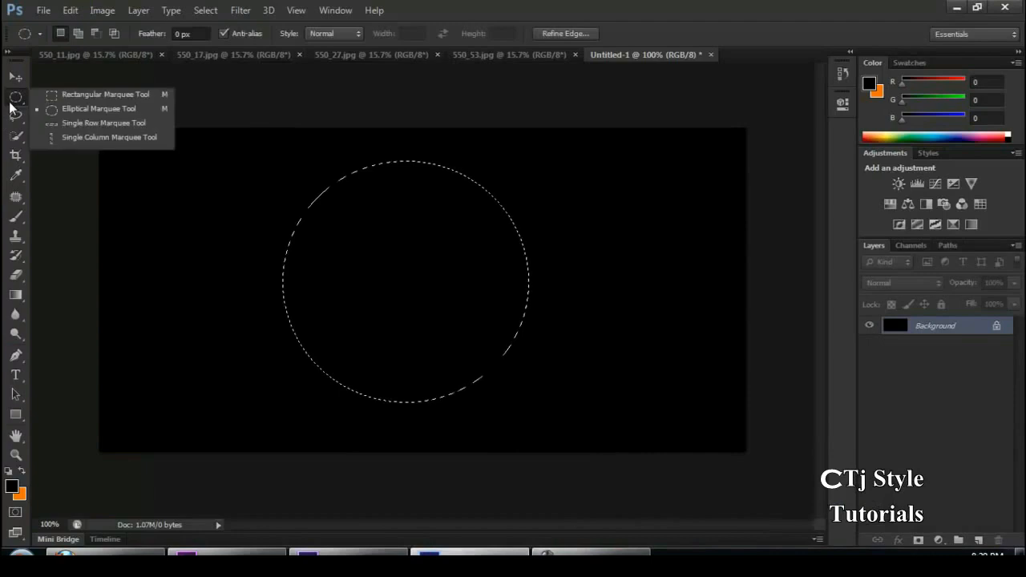
left_click(123, 114)
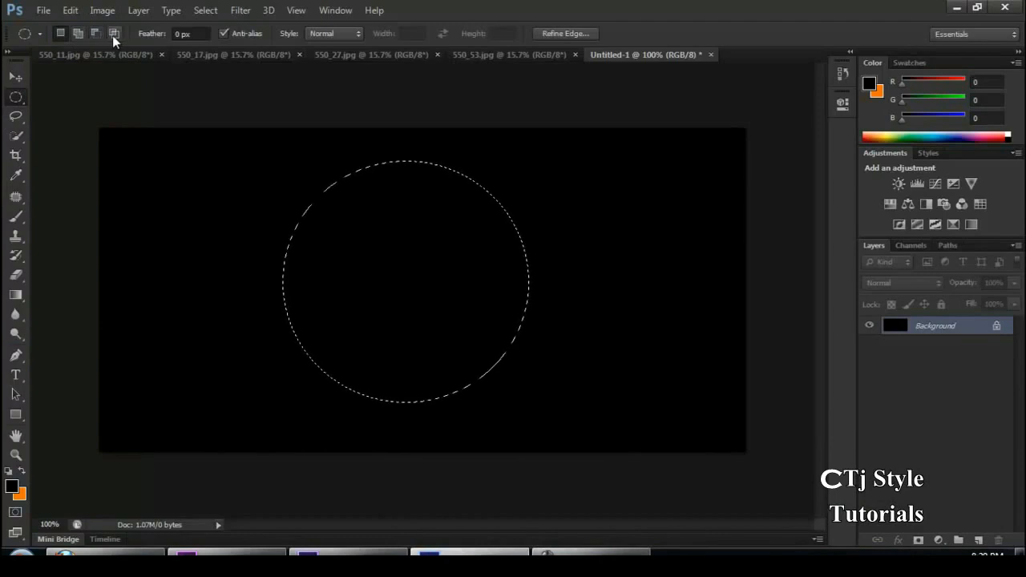
In 550_27.jpg, draw an elliptical selection around the two cherries and shift its outline slightly upward
left_click(496, 58)
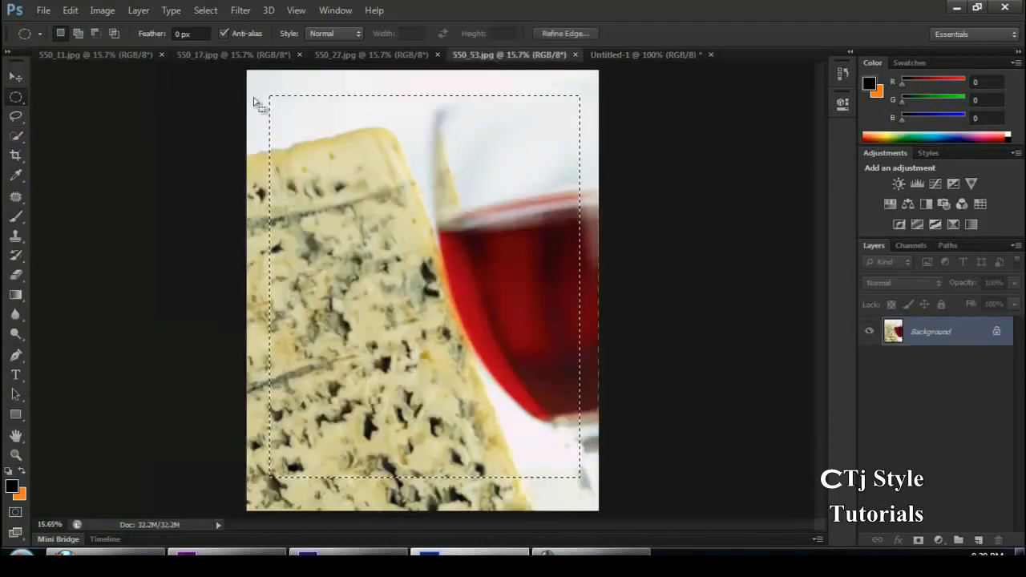
left_click(231, 55)
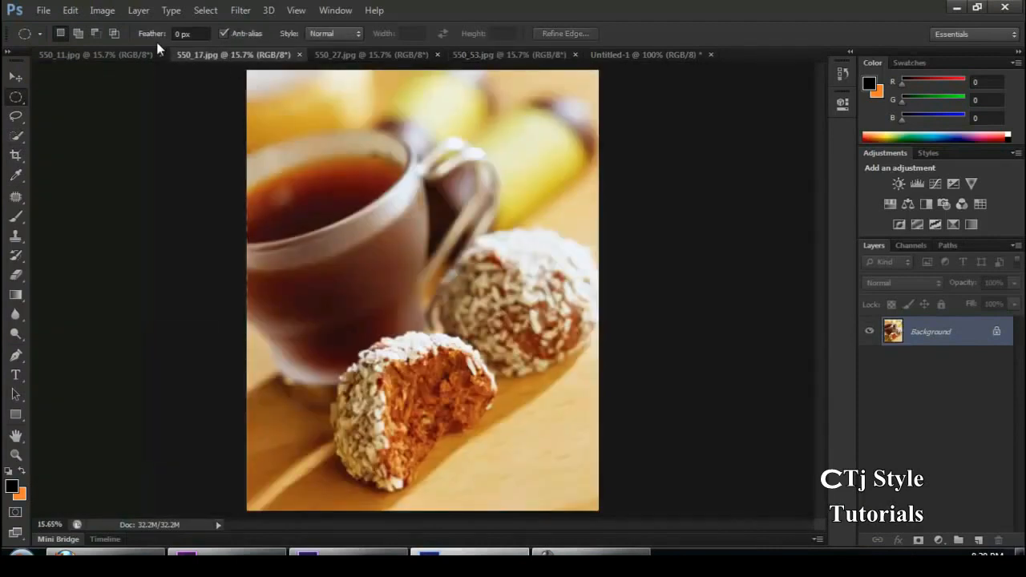
left_click(137, 51)
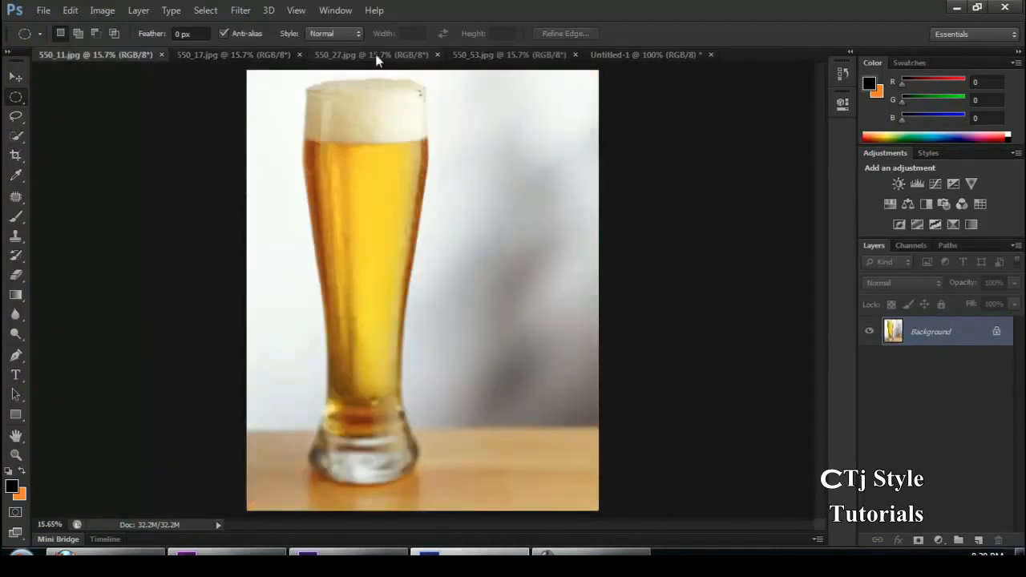
left_click(377, 58)
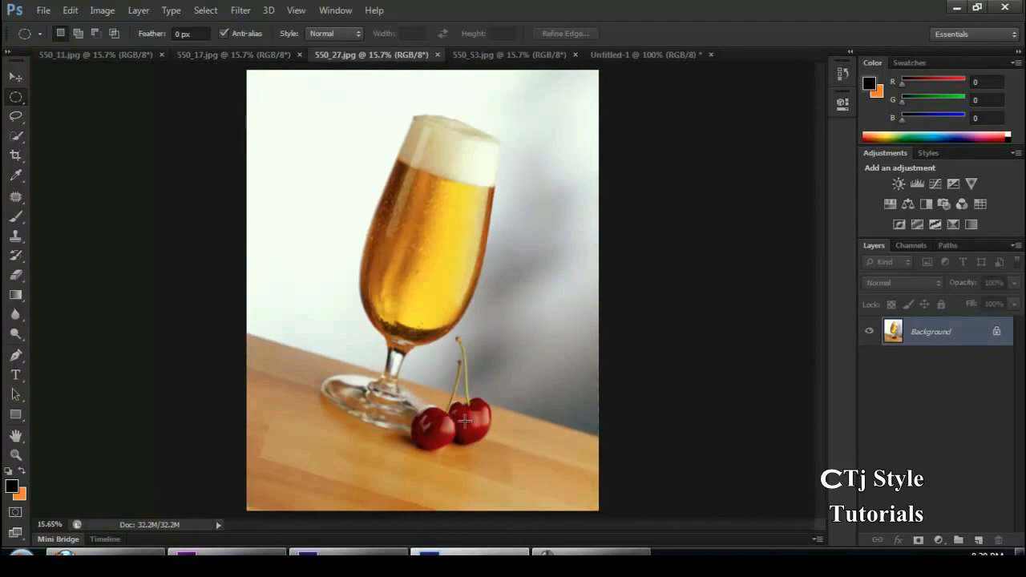
left_click_drag(364, 345, 535, 481)
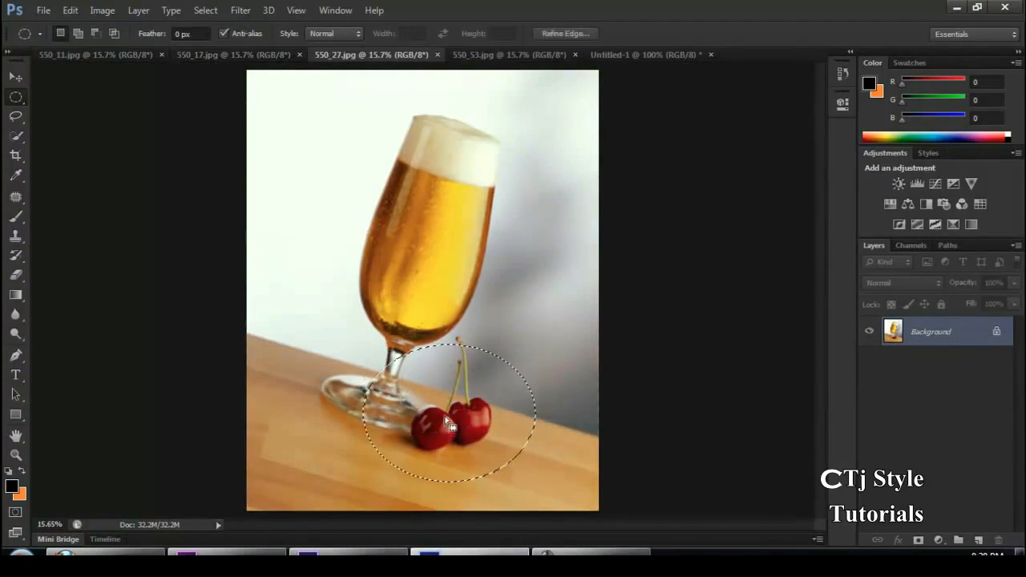
left_click_drag(485, 433, 480, 383)
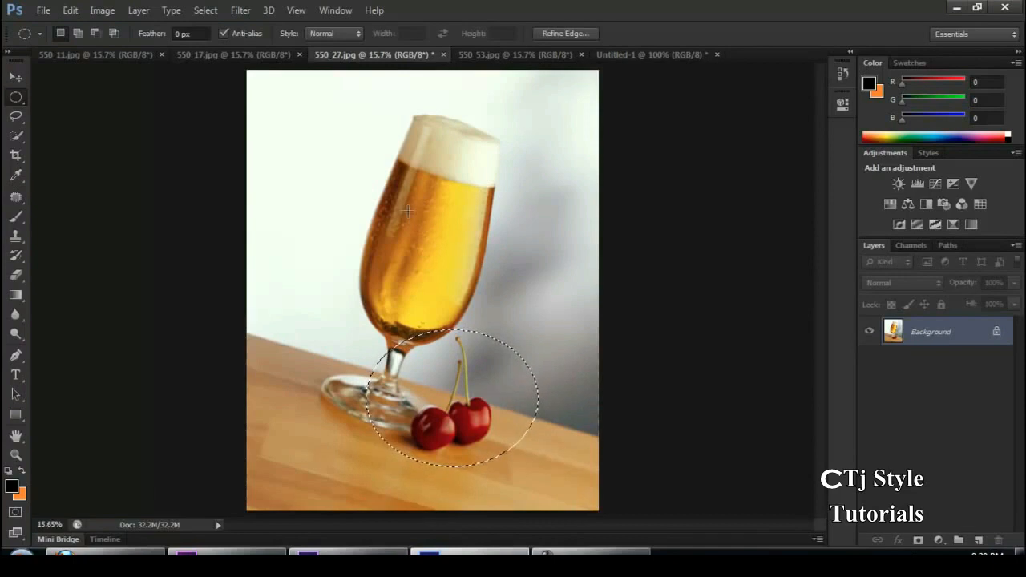
Add overlapping ellipses around the beer glass, its base and its foam to the cherry selection
left_click(83, 33)
left_click_drag(311, 117, 553, 425)
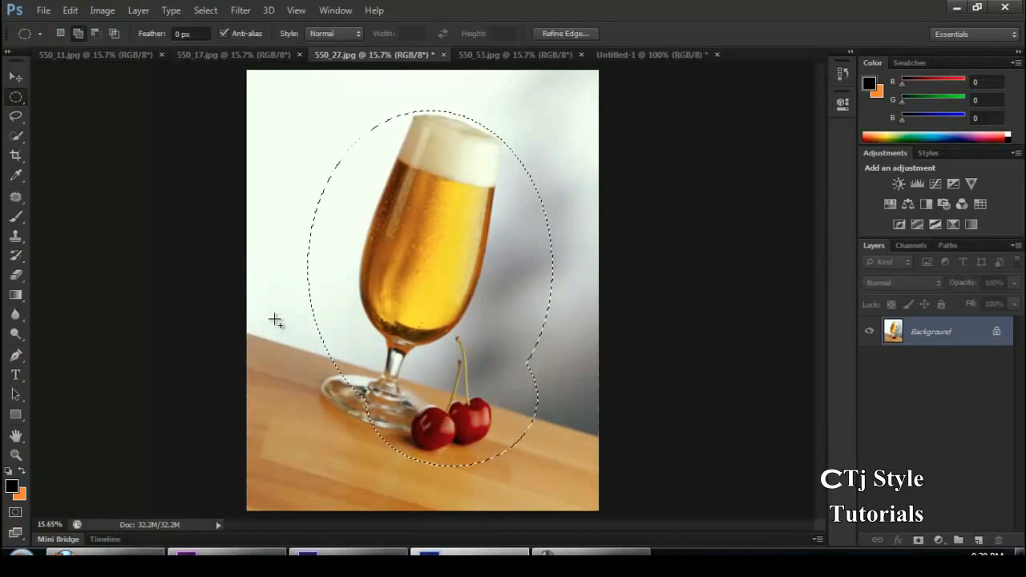
left_click_drag(282, 325, 522, 448)
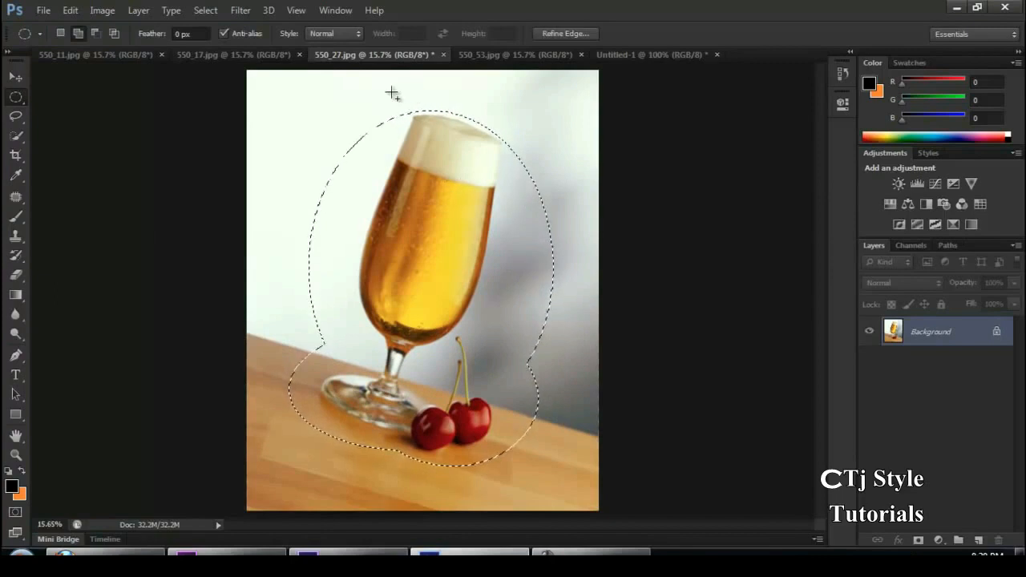
left_click_drag(359, 84, 538, 250)
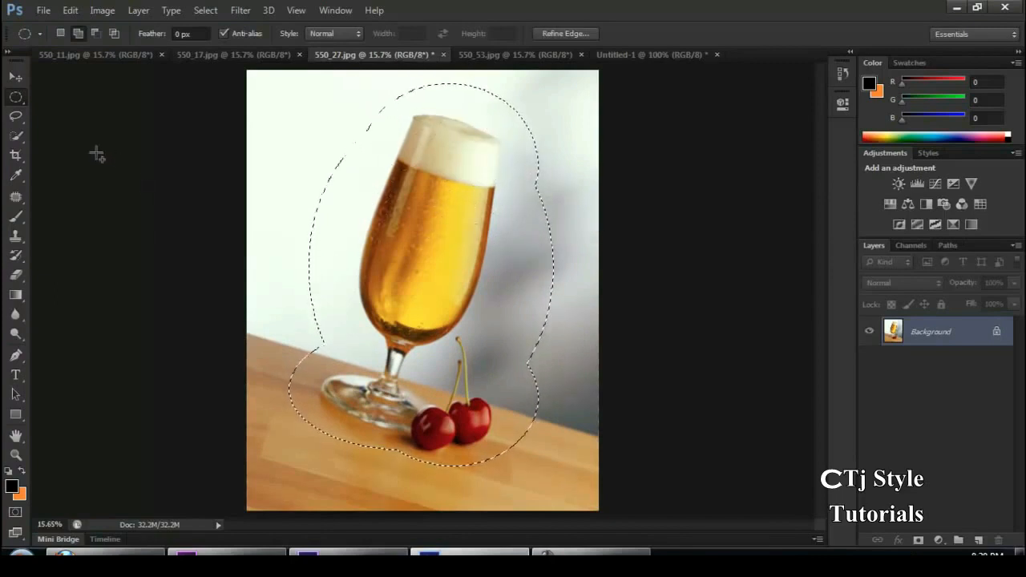
Try moving the selected glass and cherries slightly with the Move tool, and return to the Elliptical Marquee tool
left_click(15, 76)
left_click_drag(455, 190, 478, 202)
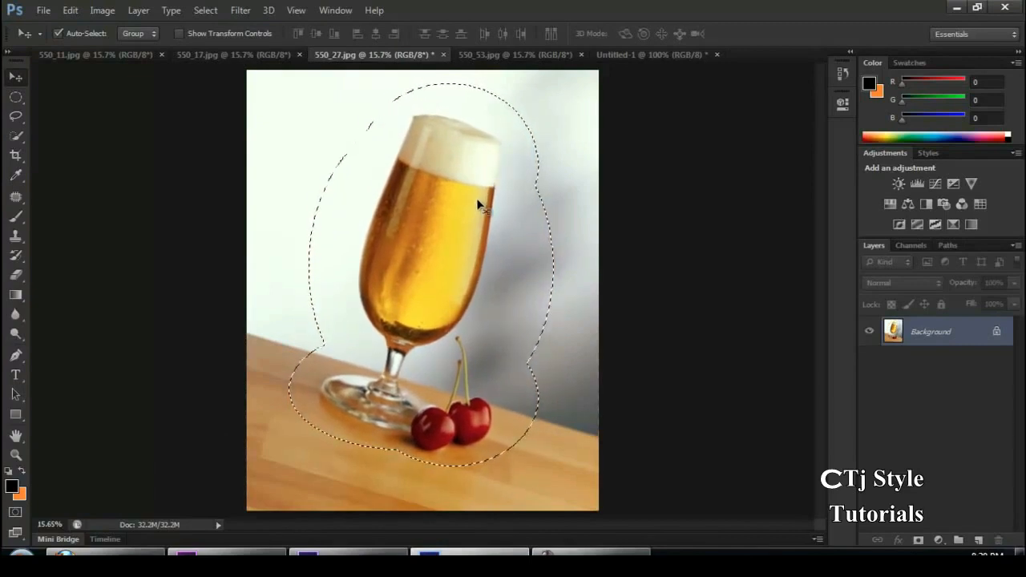
left_click(15, 97)
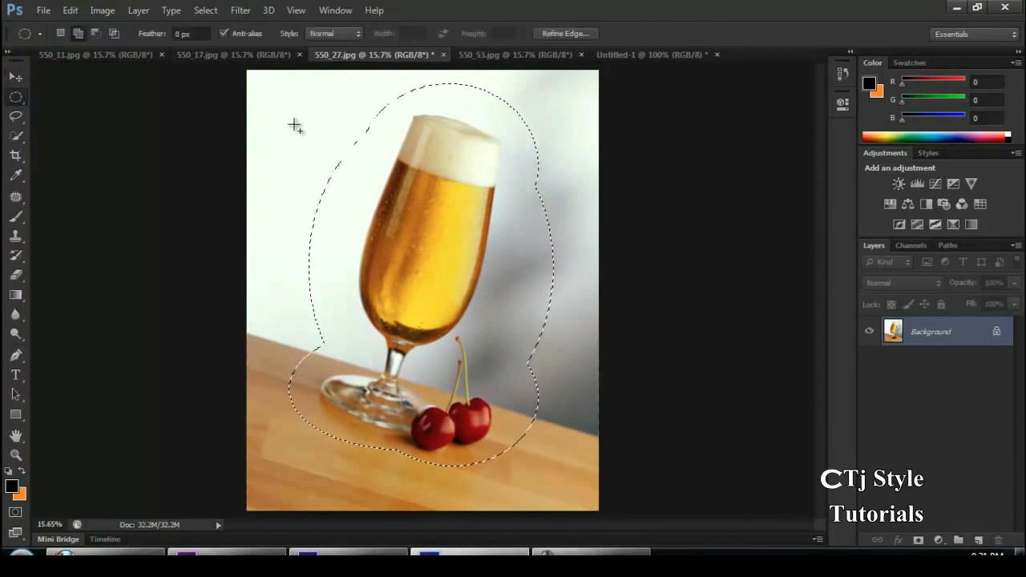